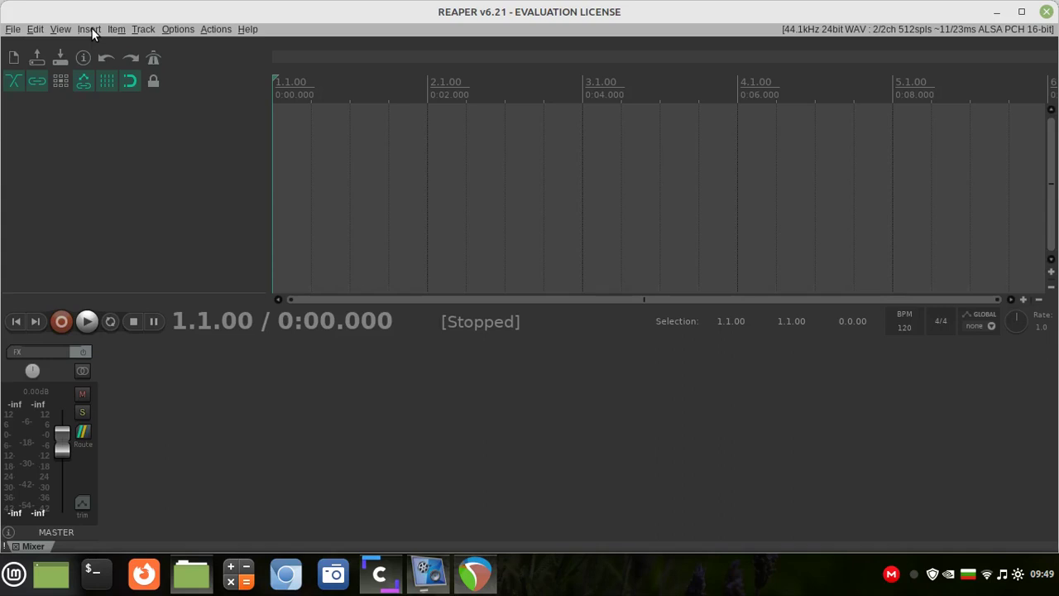
# Step: Import the media file "урок - Похвали са Иван добър юнак .mp4" into the project and return to the project start
pyautogui.click(90, 30)
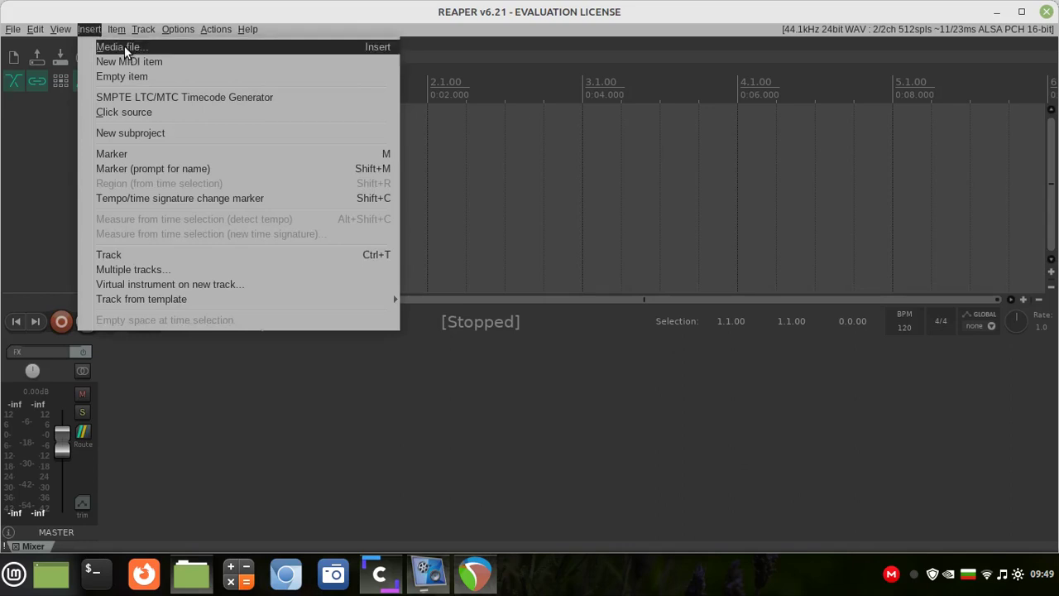
pyautogui.click(125, 47)
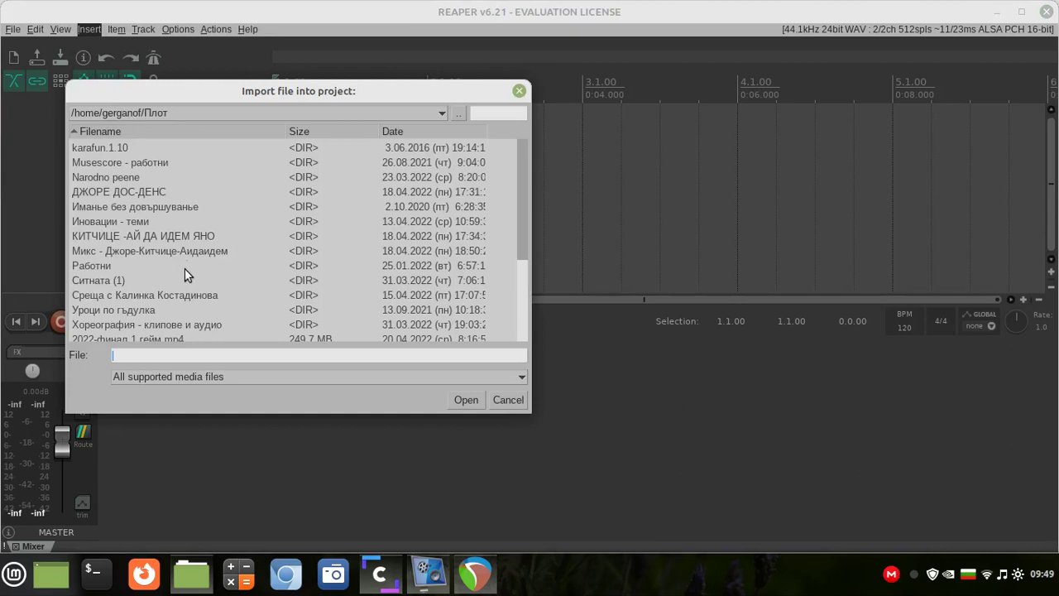
pyautogui.scroll(-3, 185, 269)
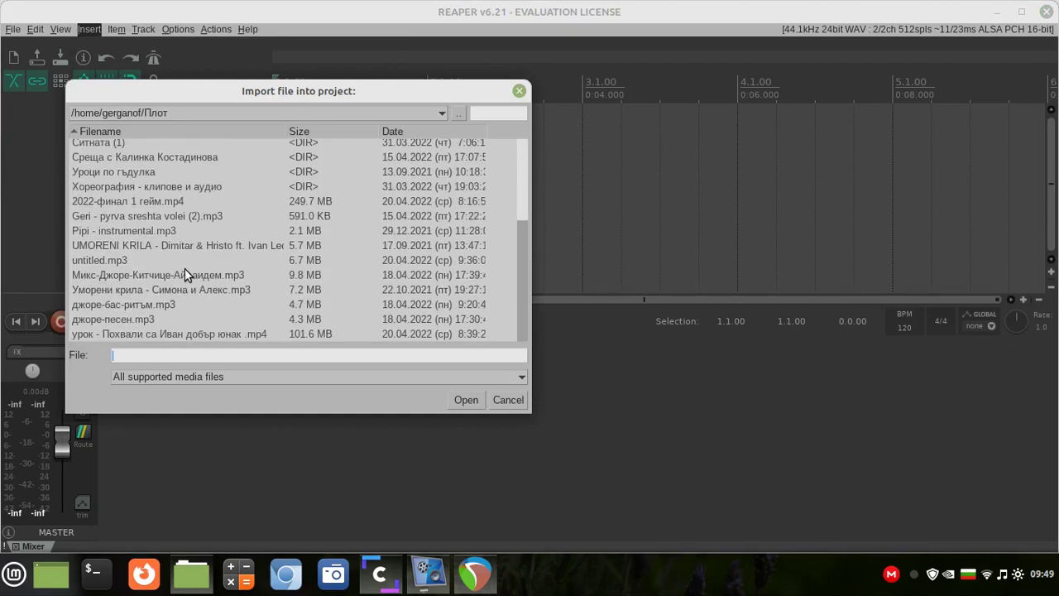
pyautogui.click(137, 335)
pyautogui.click(466, 399)
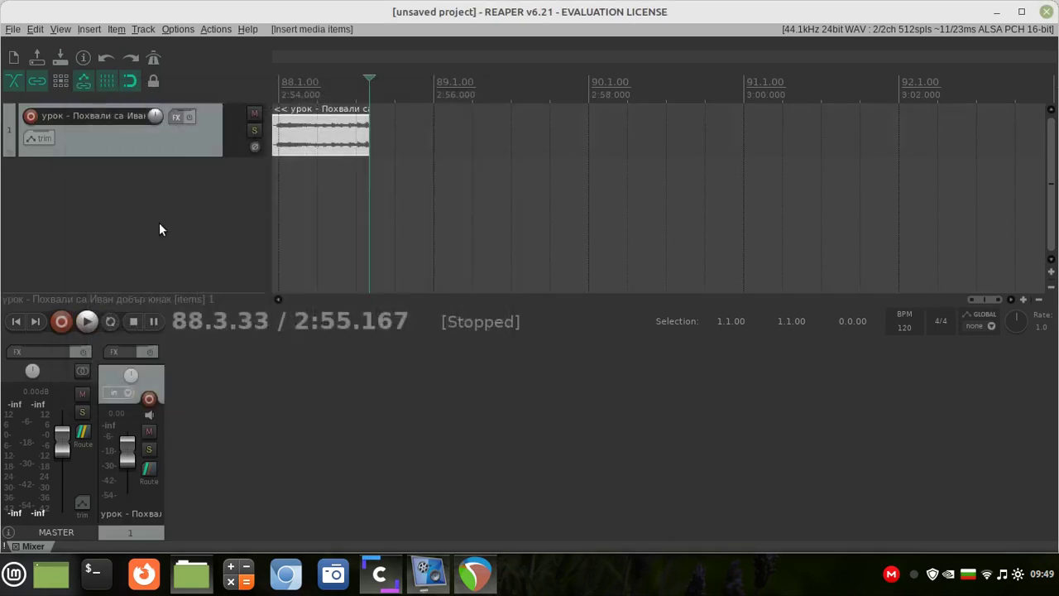
pyautogui.click(16, 321)
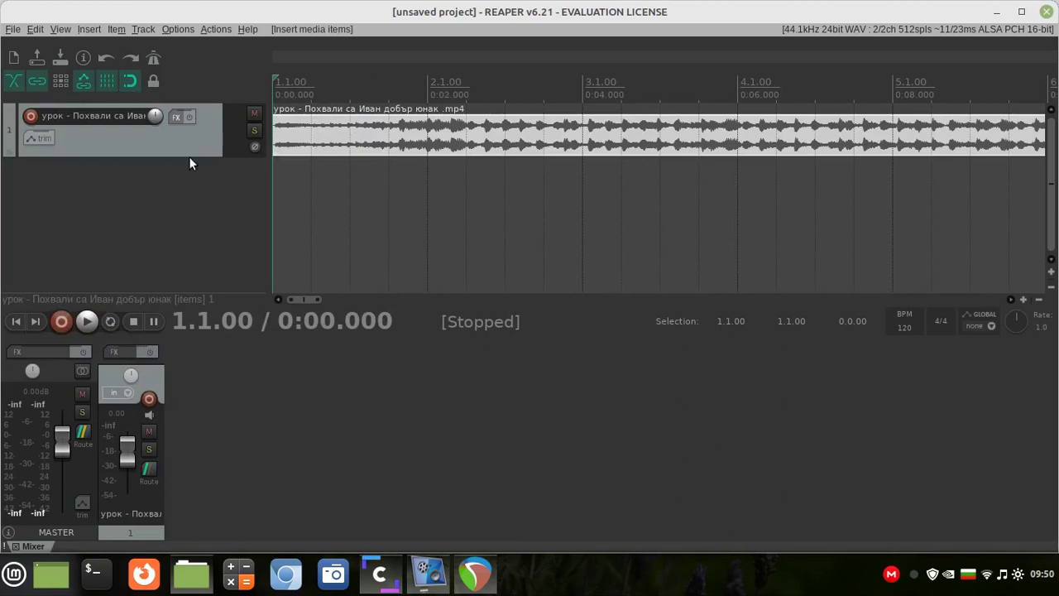
# Step: Increase the height of track 1 and play the opening of the recording at its original tempo, stopping after a few seconds
pyautogui.moveTo(192, 157); pyautogui.dragTo(194, 205)
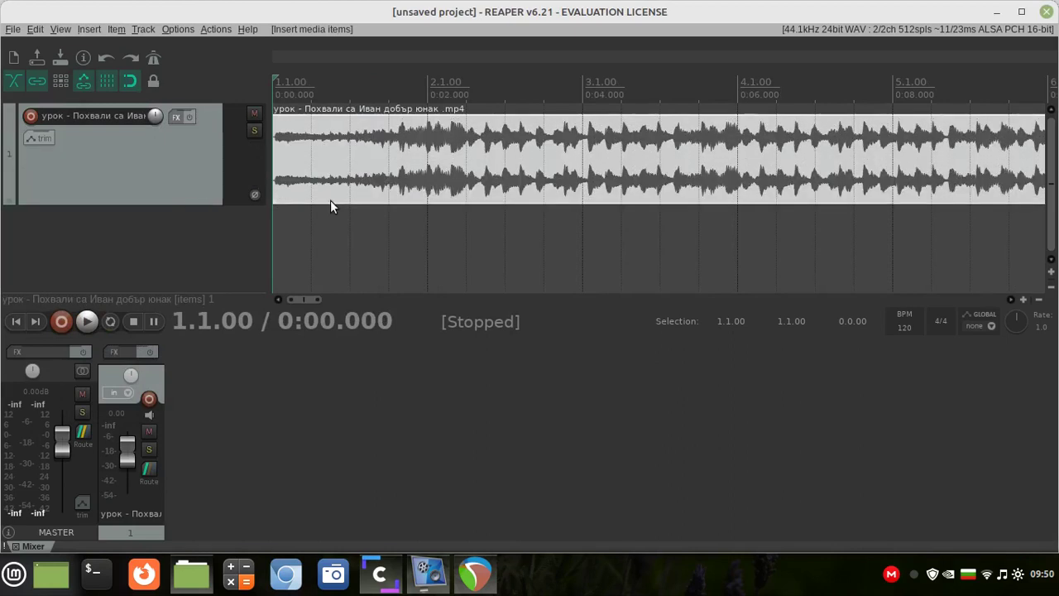
pyautogui.scroll(-4, 398, 173)
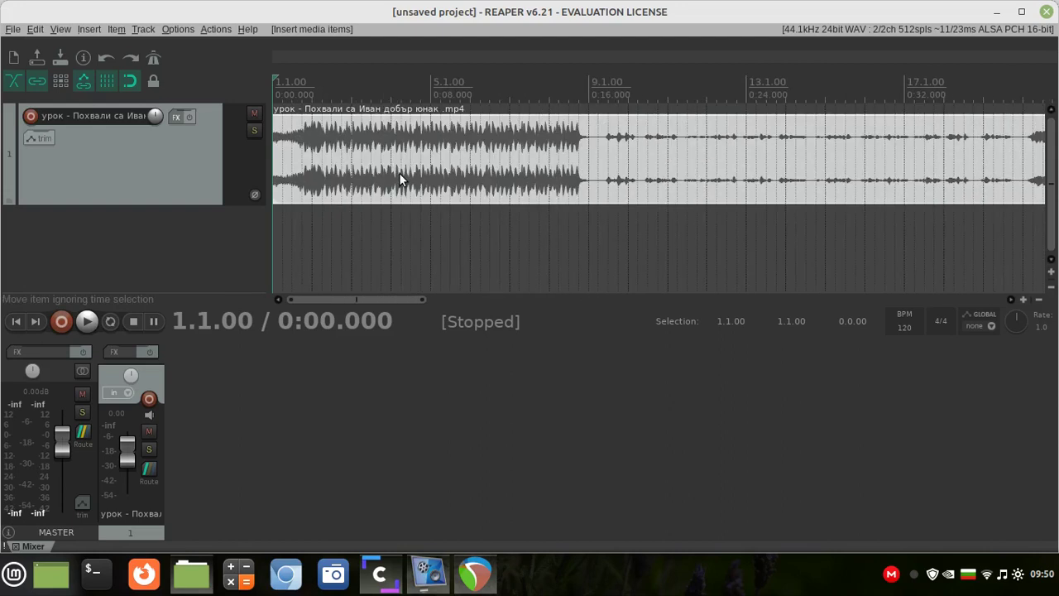
pyautogui.scroll(-2, 401, 183)
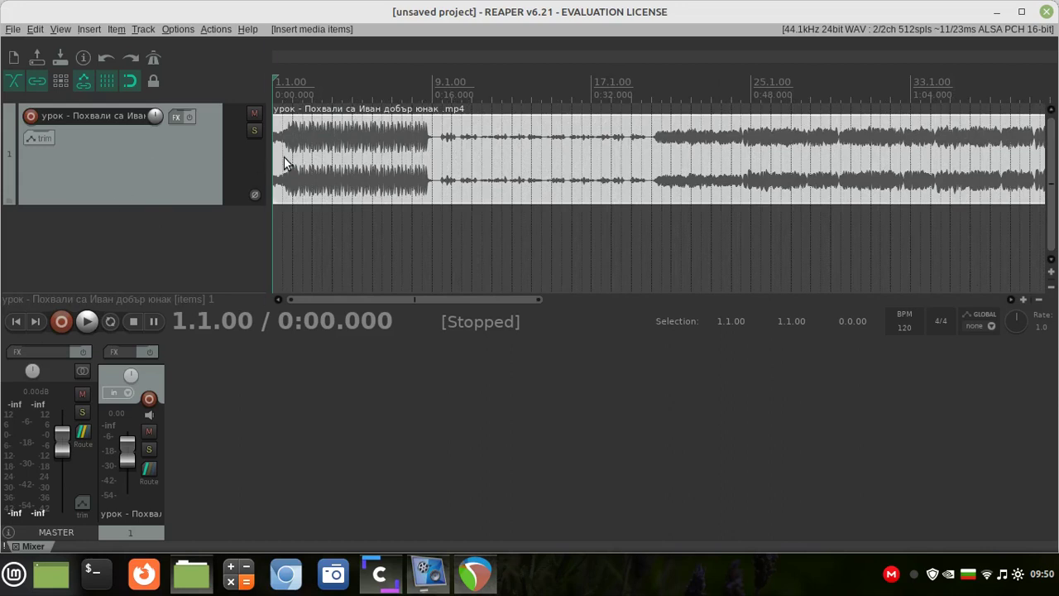
pyautogui.click(85, 322)
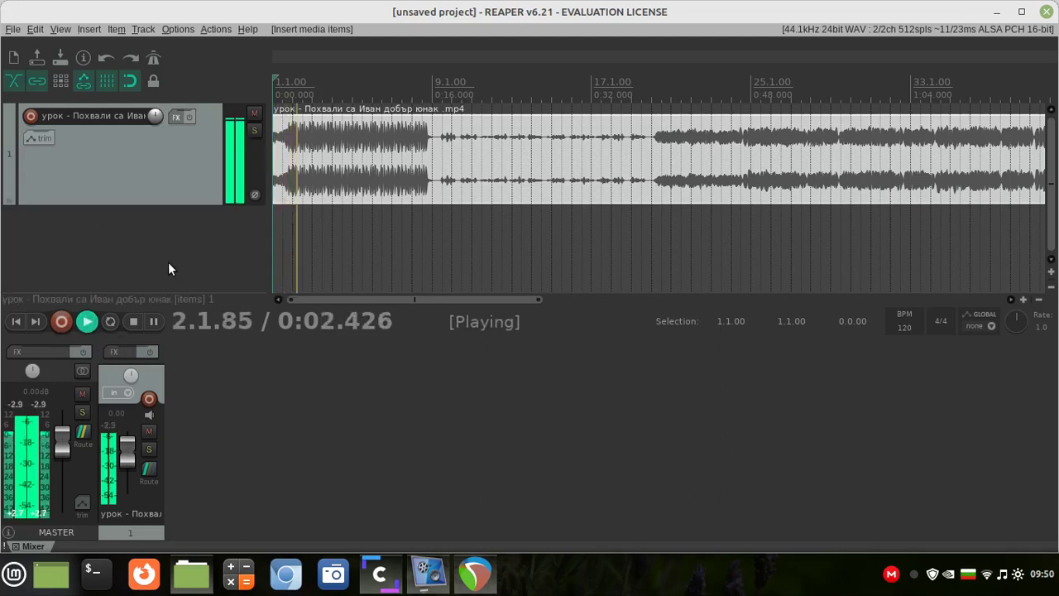
pyautogui.click(133, 322)
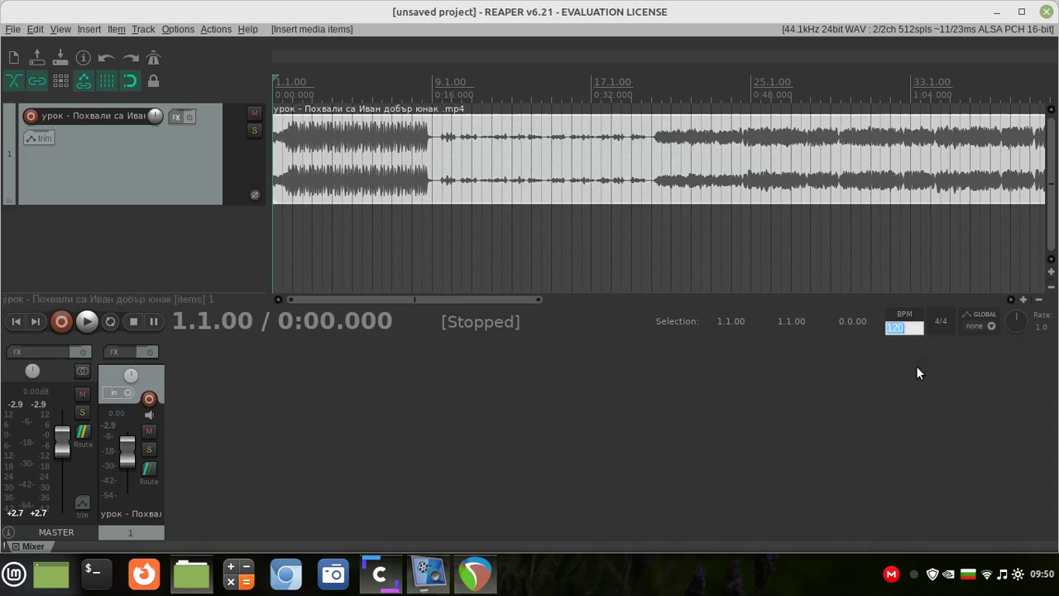
# Step: Lower the project tempo to 80 BPM to slow down the recording
pyautogui.click(890, 248)
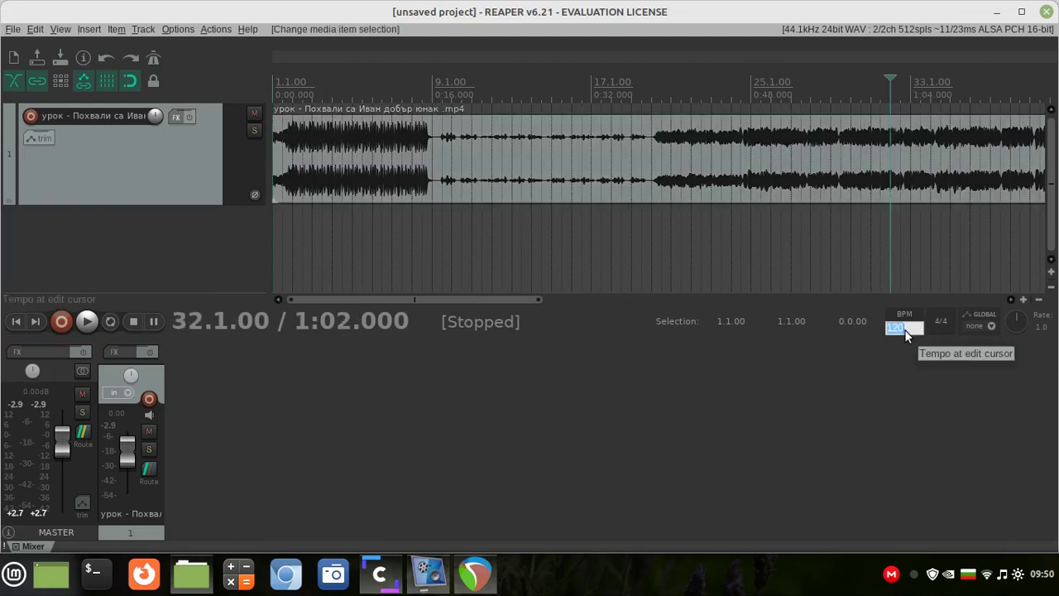
pyautogui.press('Return')
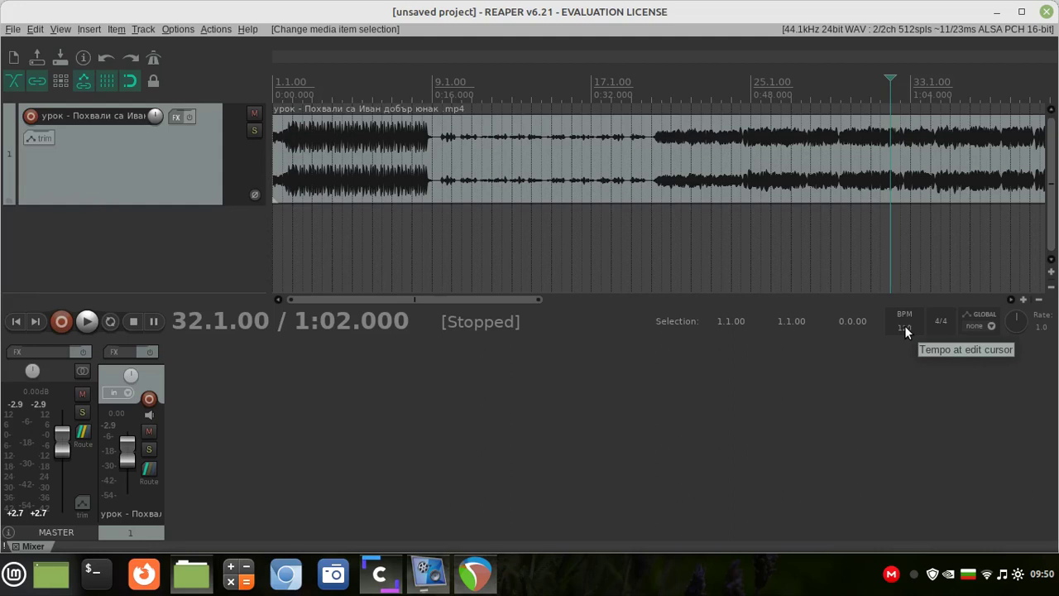
pyautogui.scroll(5, 904, 325)
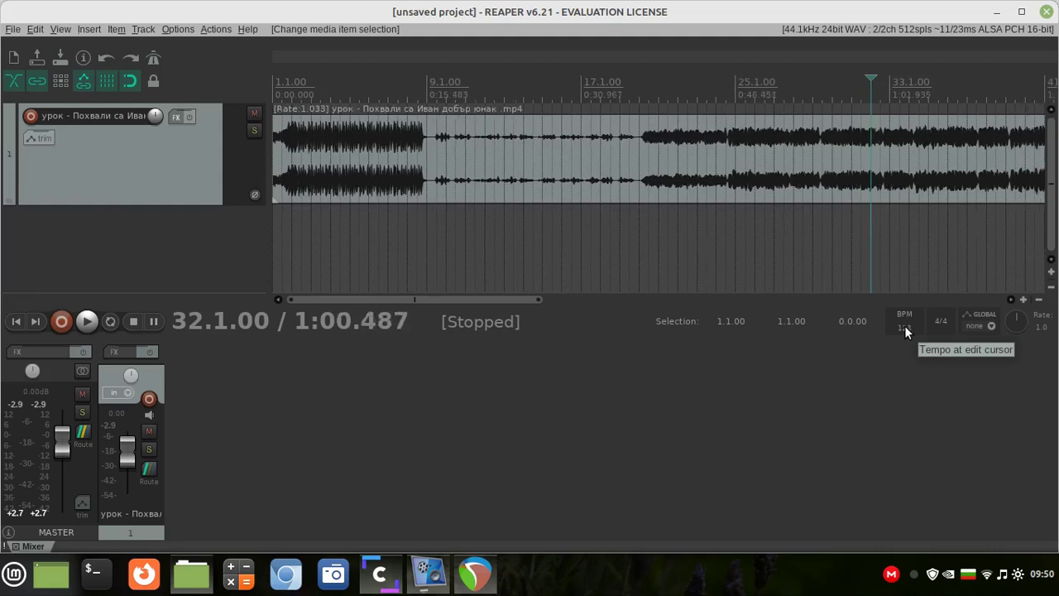
pyautogui.scroll(-18, 904, 325)
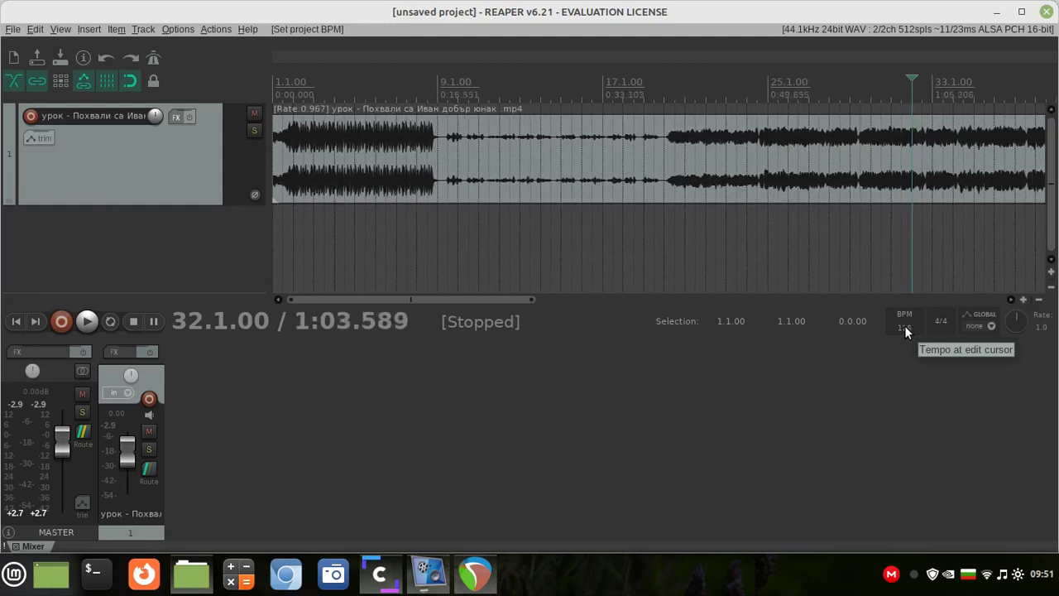
pyautogui.scroll(-7, 904, 325)
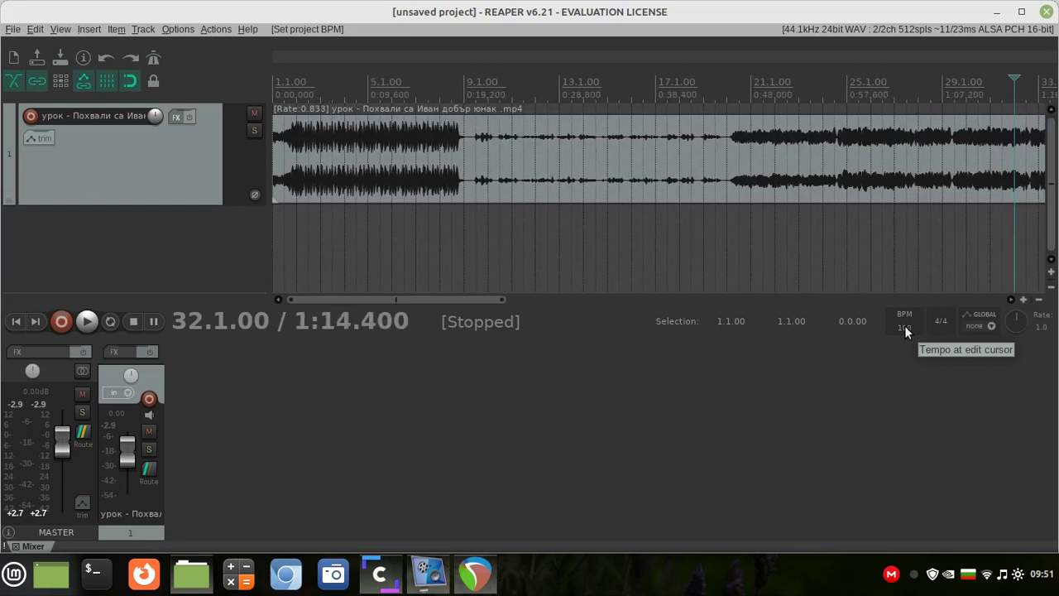
pyautogui.scroll(-1, 908, 331)
pyautogui.scroll(-11, 908, 331)
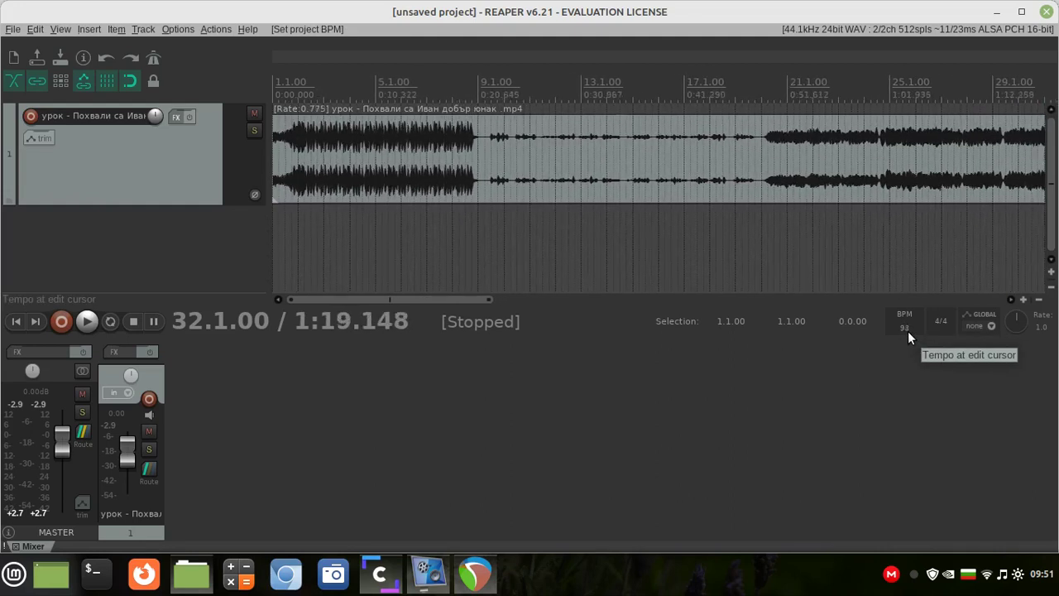
pyautogui.scroll(-6, 908, 331)
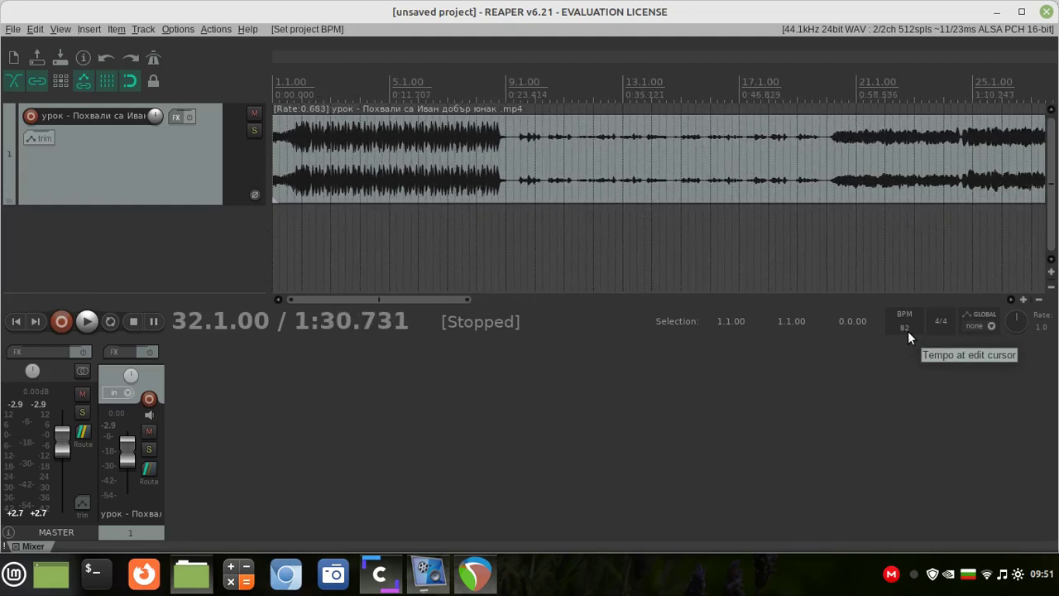
pyautogui.scroll(-2, 908, 331)
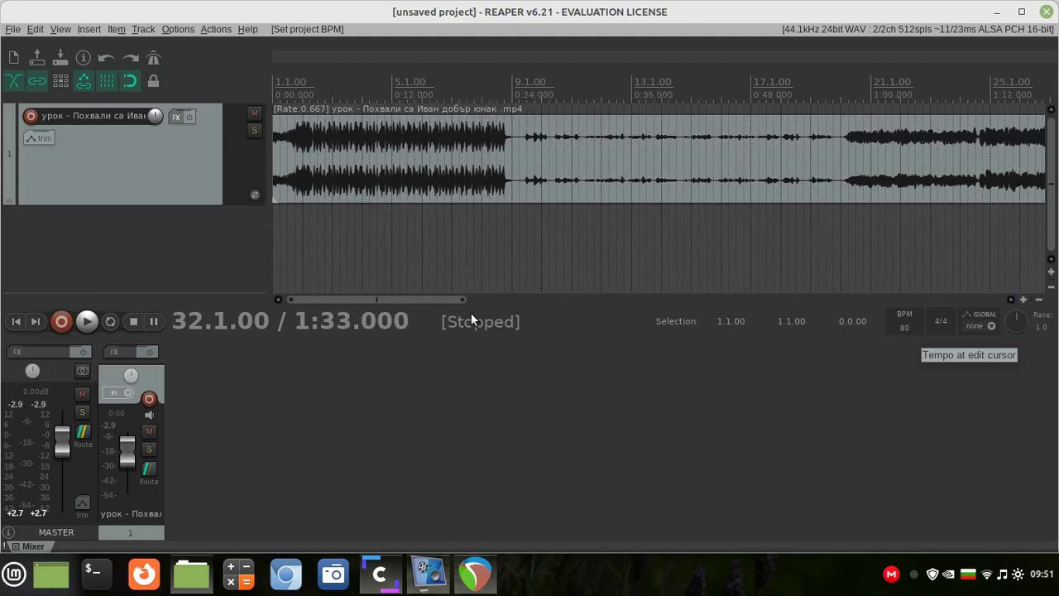
# Step: Play the slowed-down recording from the project start for a few seconds, and stop playback
pyautogui.click(16, 321)
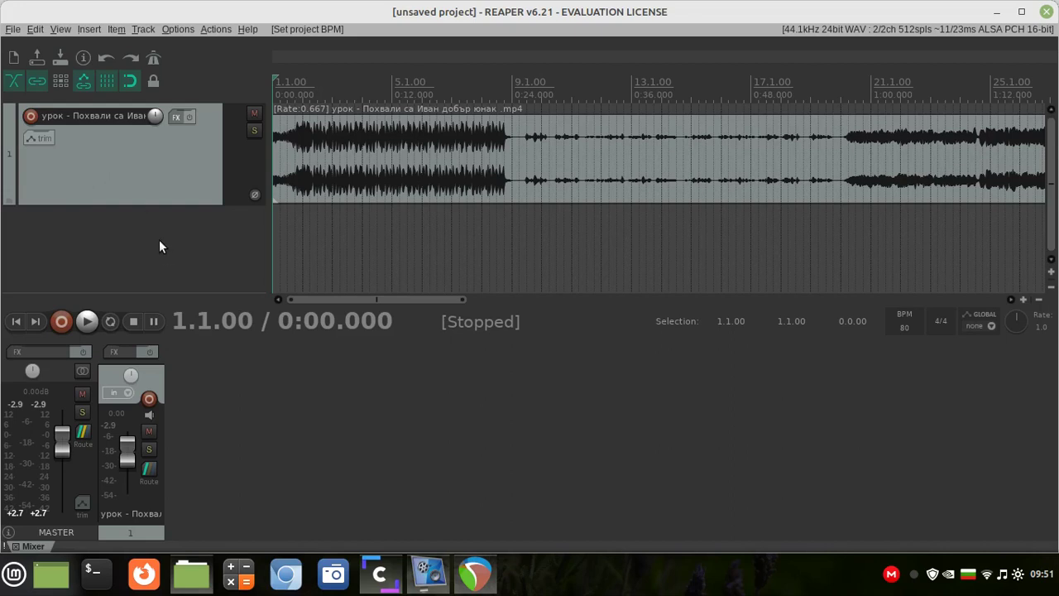
pyautogui.click(87, 322)
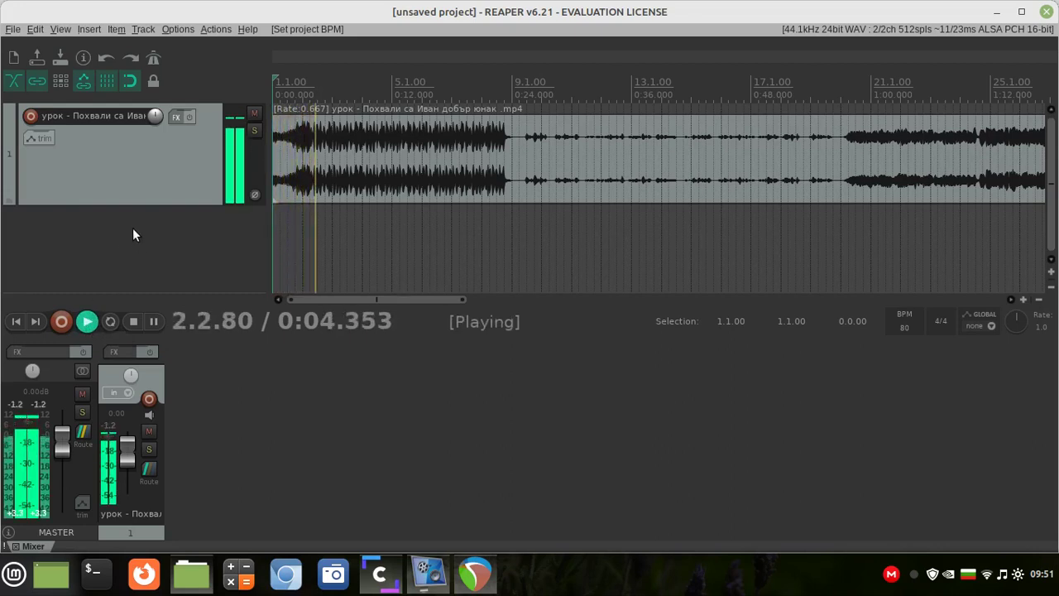
pyautogui.click(134, 323)
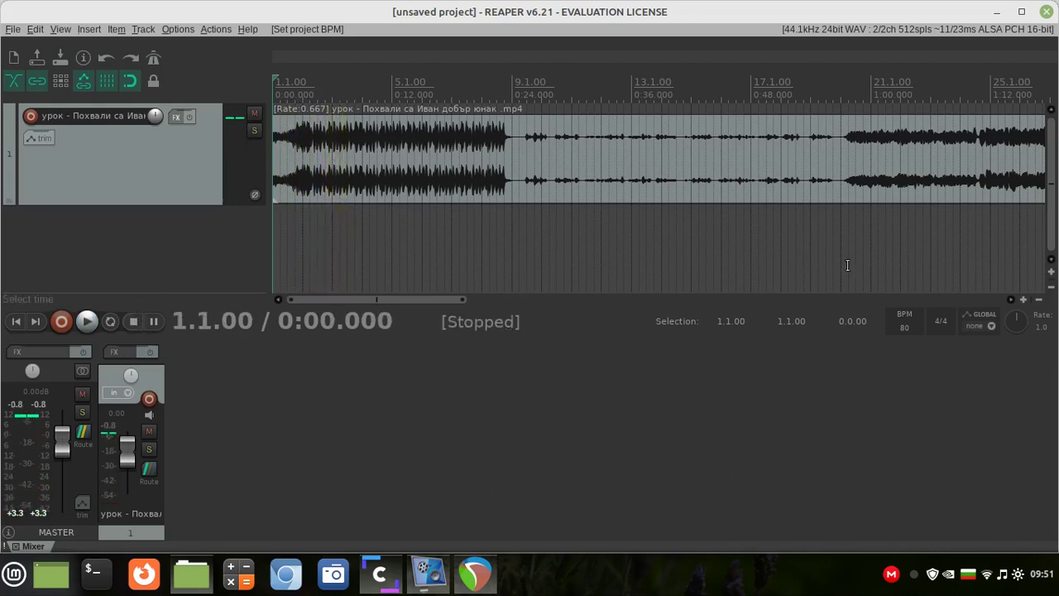
# Step: Raise the project tempo back to 120 BPM
pyautogui.scroll(13, 903, 327)
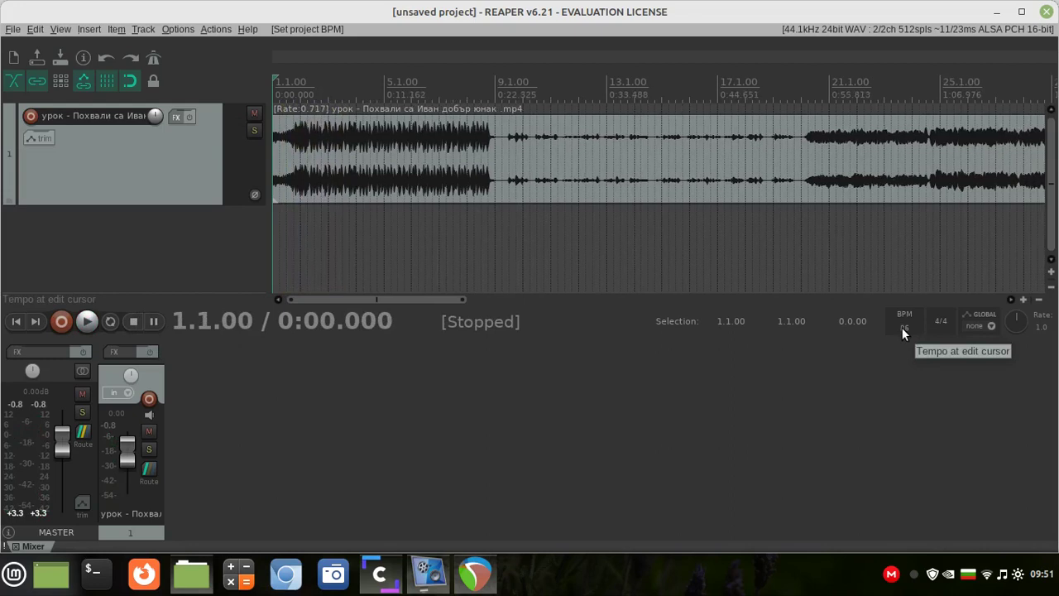
pyautogui.scroll(4, 902, 327)
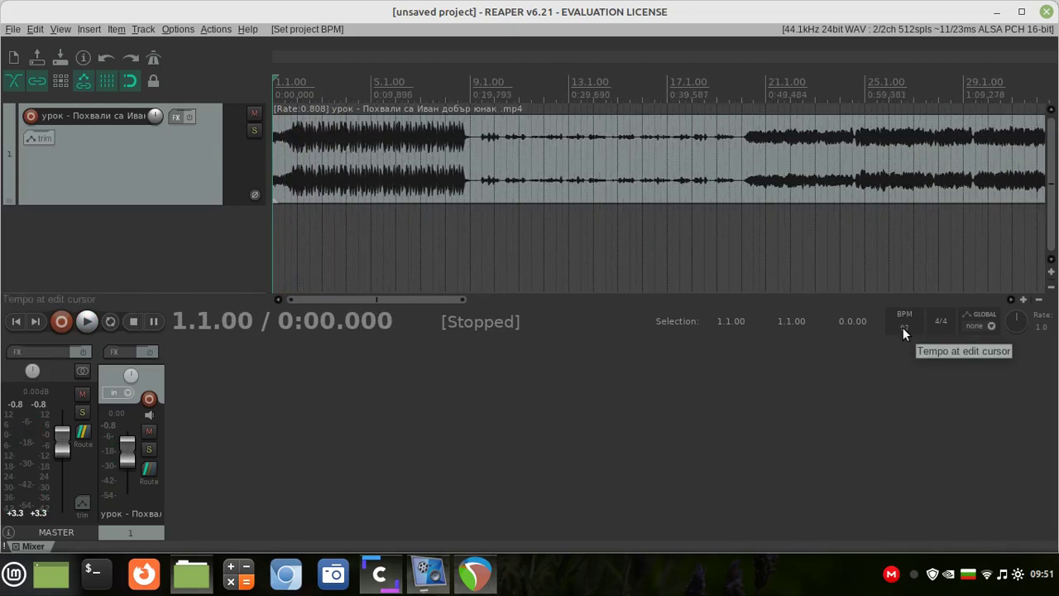
pyautogui.scroll(12, 907, 331)
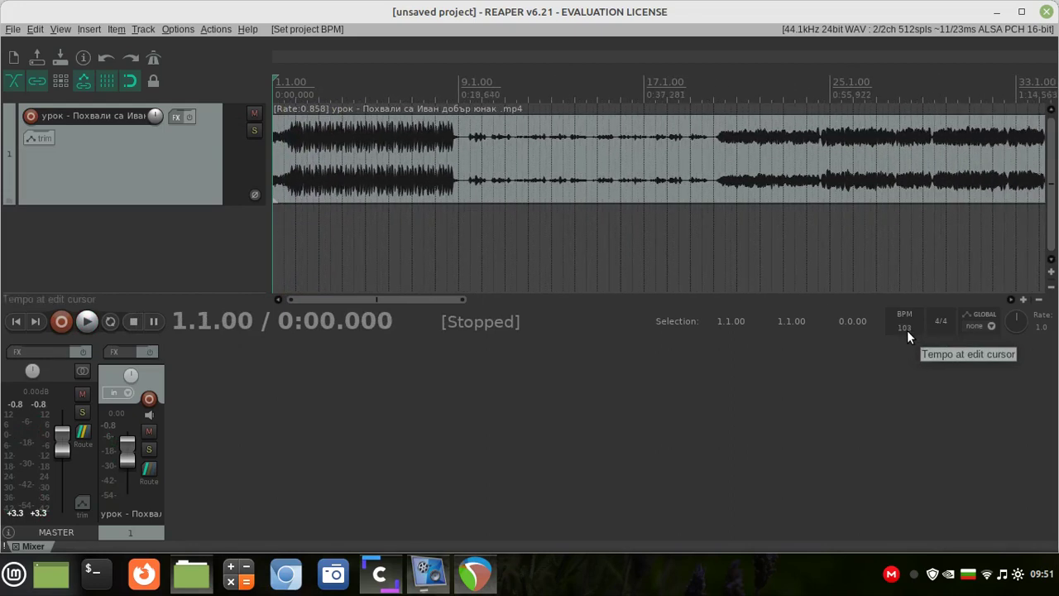
pyautogui.scroll(9, 907, 330)
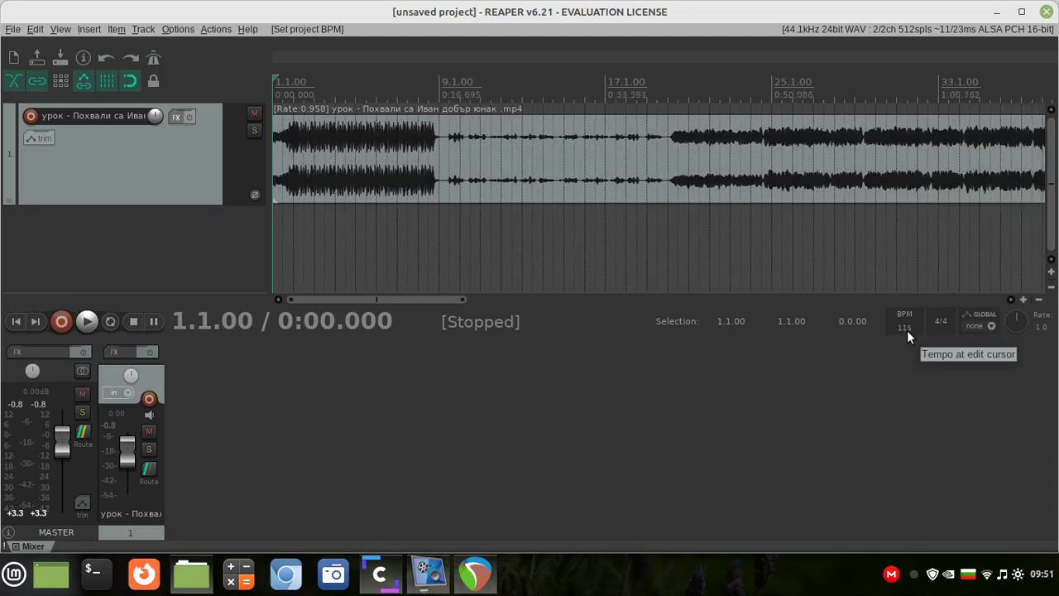
pyautogui.scroll(2, 907, 331)
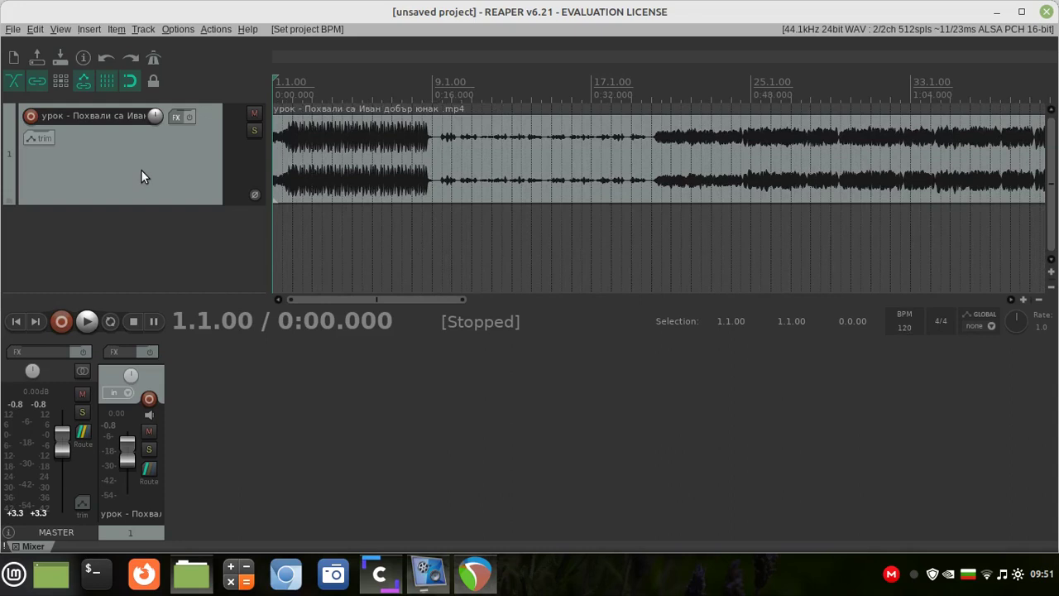
# Step: Add the VST: ReaPitch (Cockos) effect to track 1
pyautogui.click(176, 118)
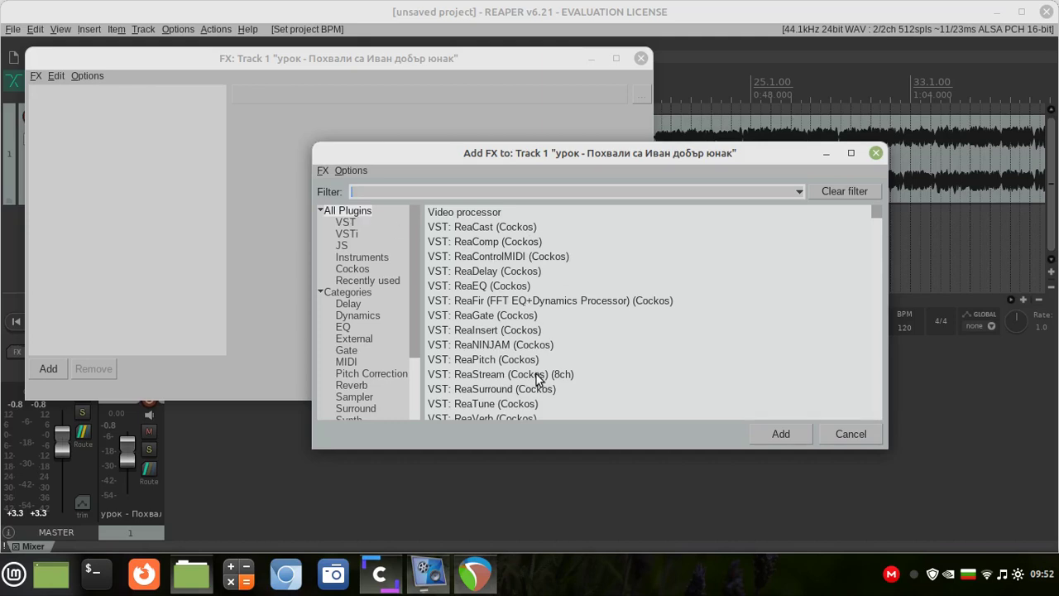
pyautogui.click(485, 361)
pyautogui.click(781, 433)
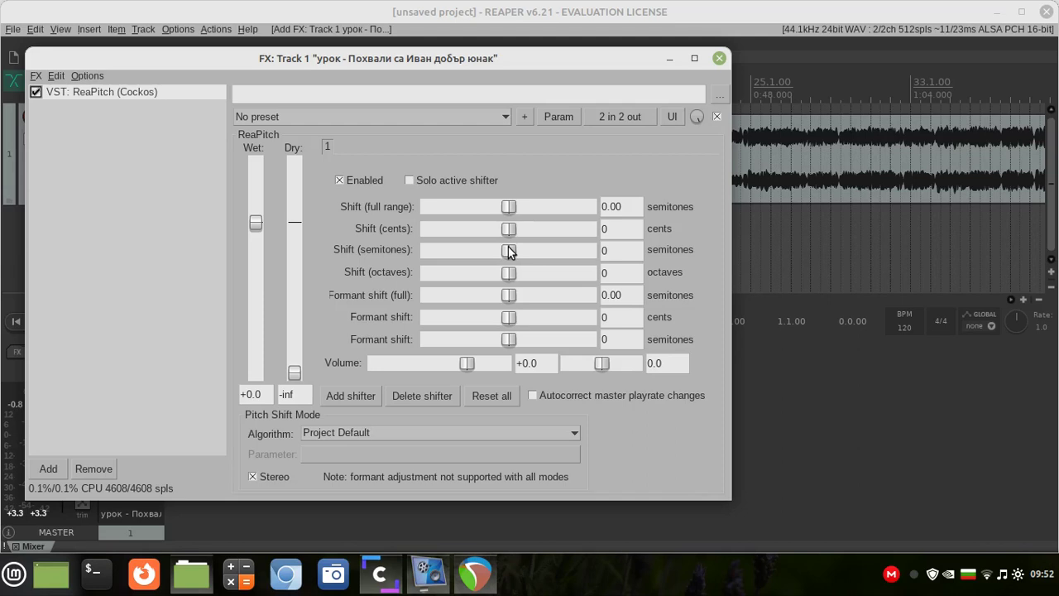
# Step: Set ReaPitch's semitone shift to 2, close the effect window, and play the opening of the track to hear the raised pitch
pyautogui.moveTo(508, 251); pyautogui.dragTo(514, 252)
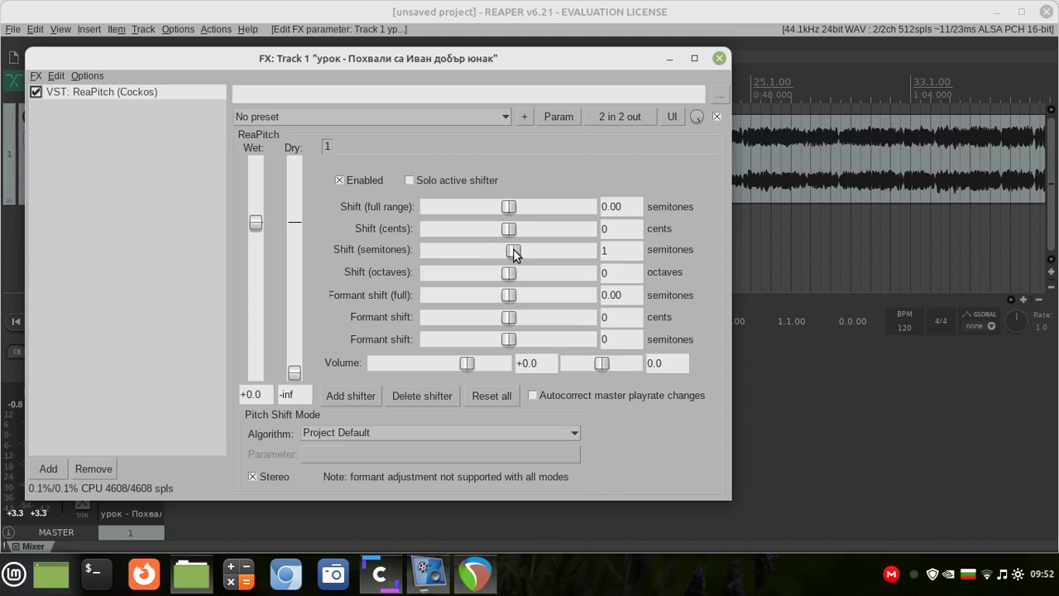
pyautogui.moveTo(513, 248); pyautogui.dragTo(516, 249)
pyautogui.click(719, 59)
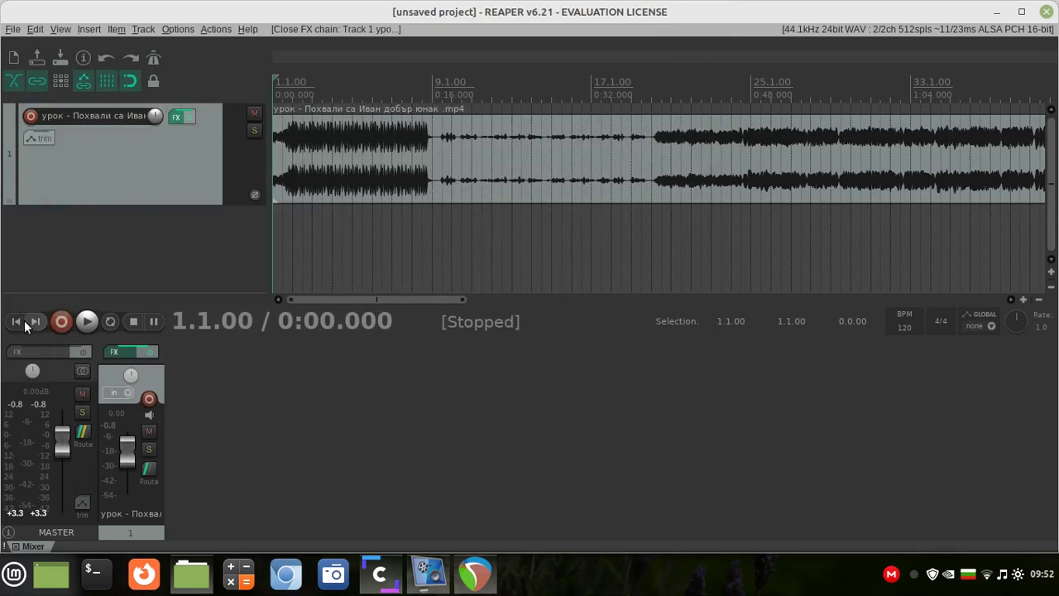
pyautogui.click(88, 324)
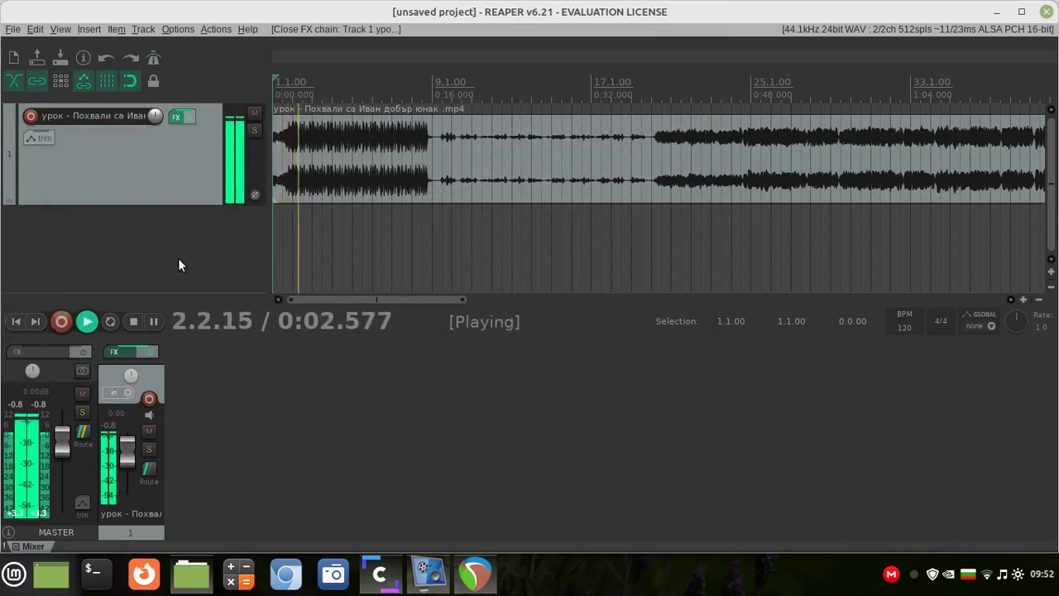
pyautogui.click(136, 317)
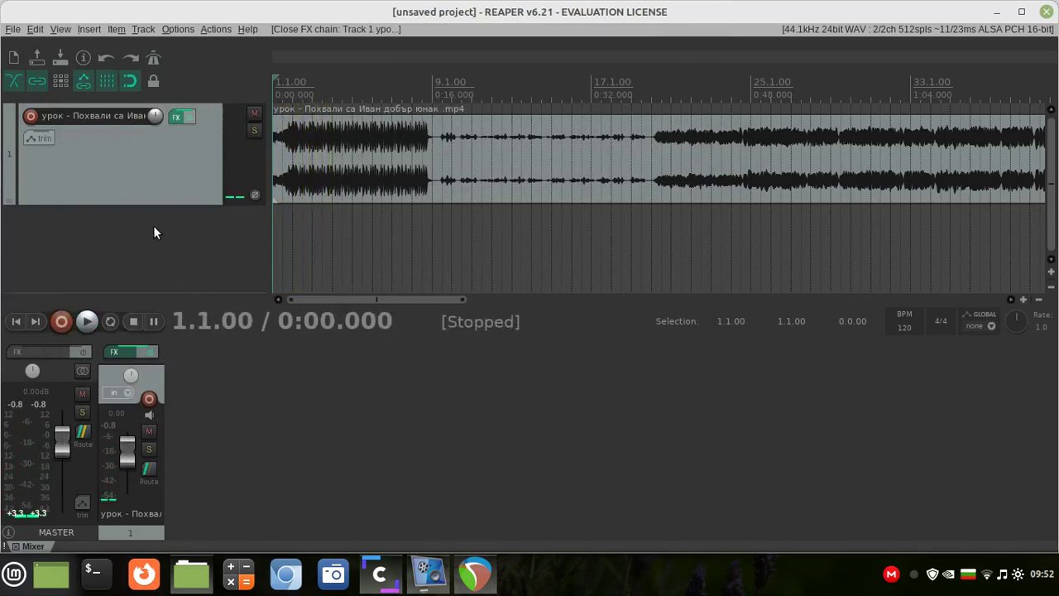
# Step: Reopen ReaPitch on track 1, lower its semitone shift below zero, and close the effect window
pyautogui.click(175, 117)
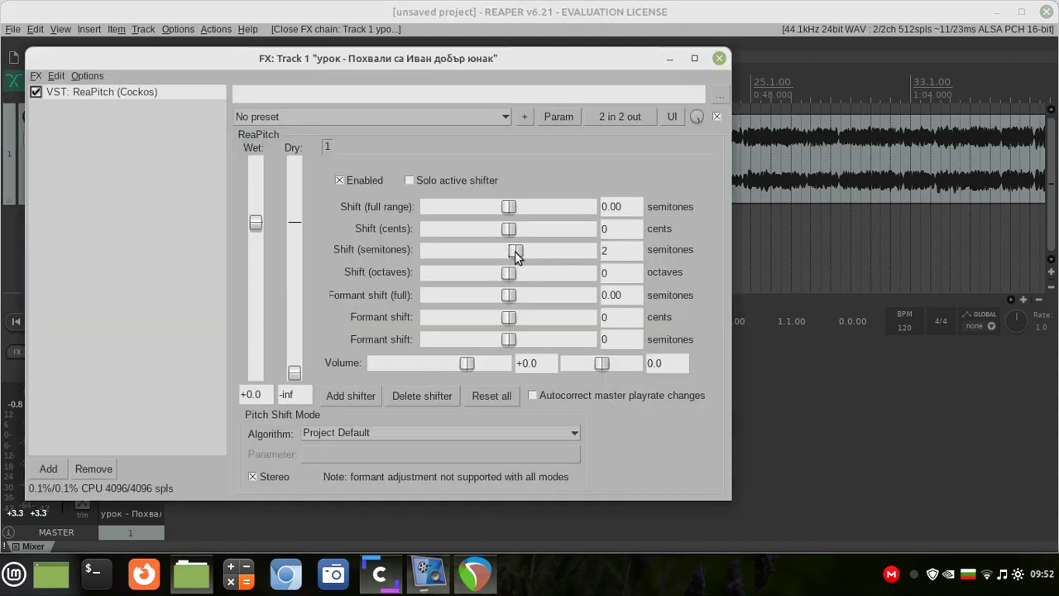
pyautogui.moveTo(510, 254); pyautogui.dragTo(509, 254)
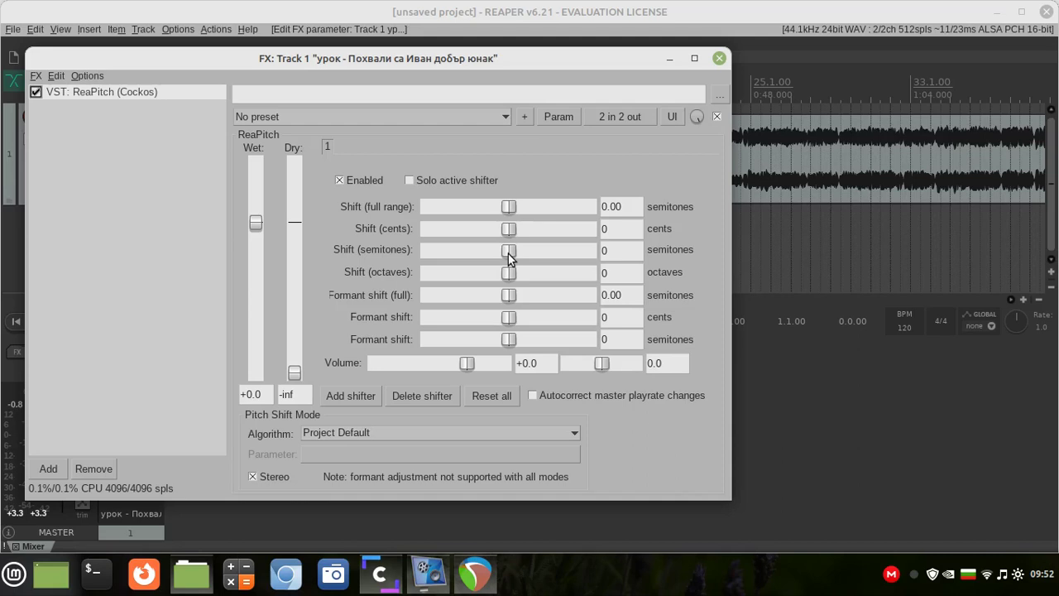
pyautogui.moveTo(508, 253); pyautogui.dragTo(495, 253)
pyautogui.click(718, 59)
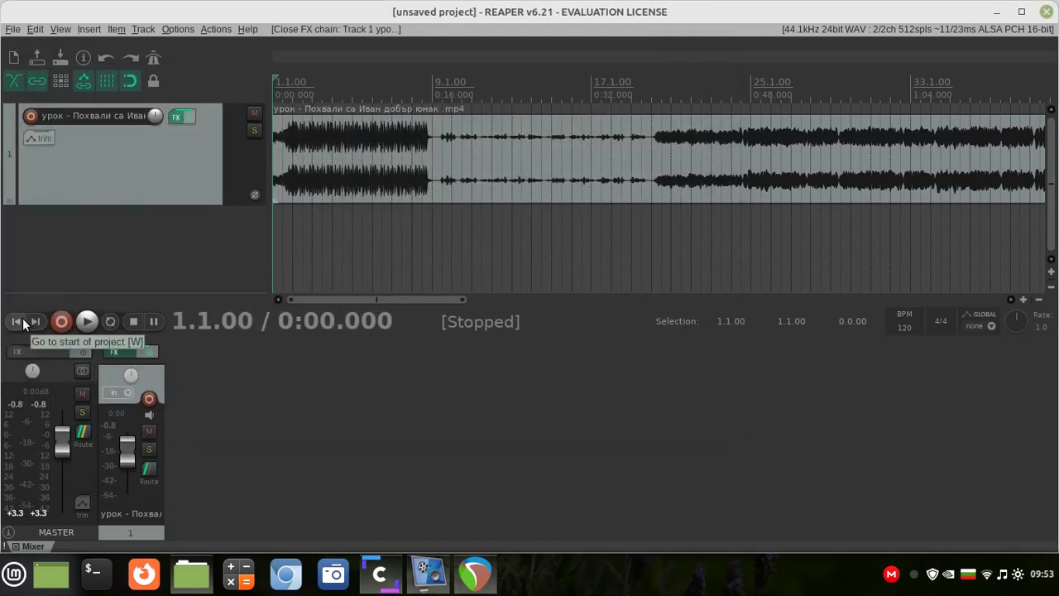
# Step: Play the opening of the track to hear the lowered pitch, and return ReaPitch's semitone shift on track 1 to 0
pyautogui.click(87, 324)
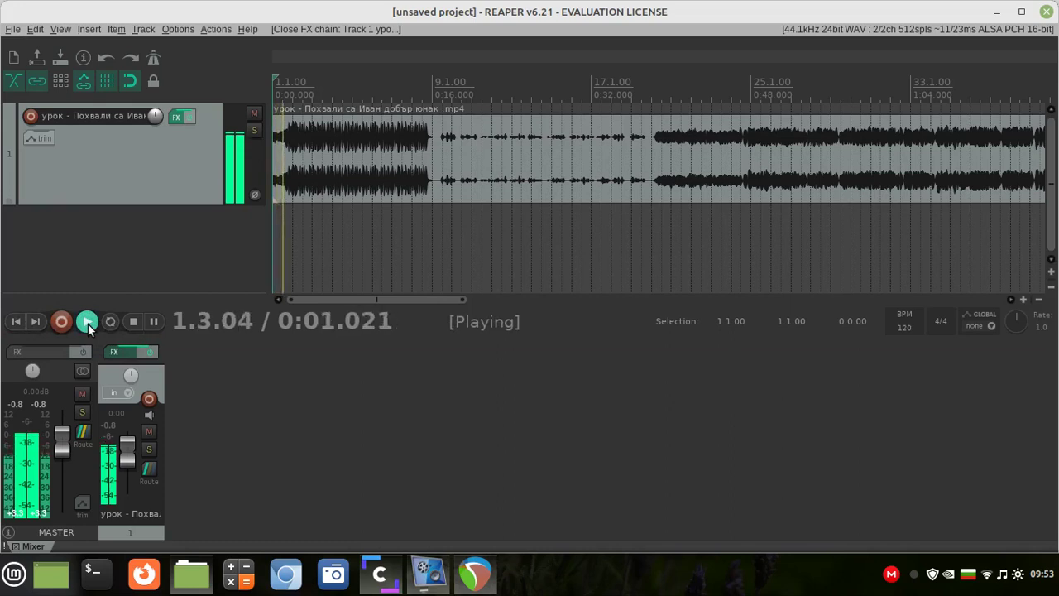
pyautogui.click(134, 322)
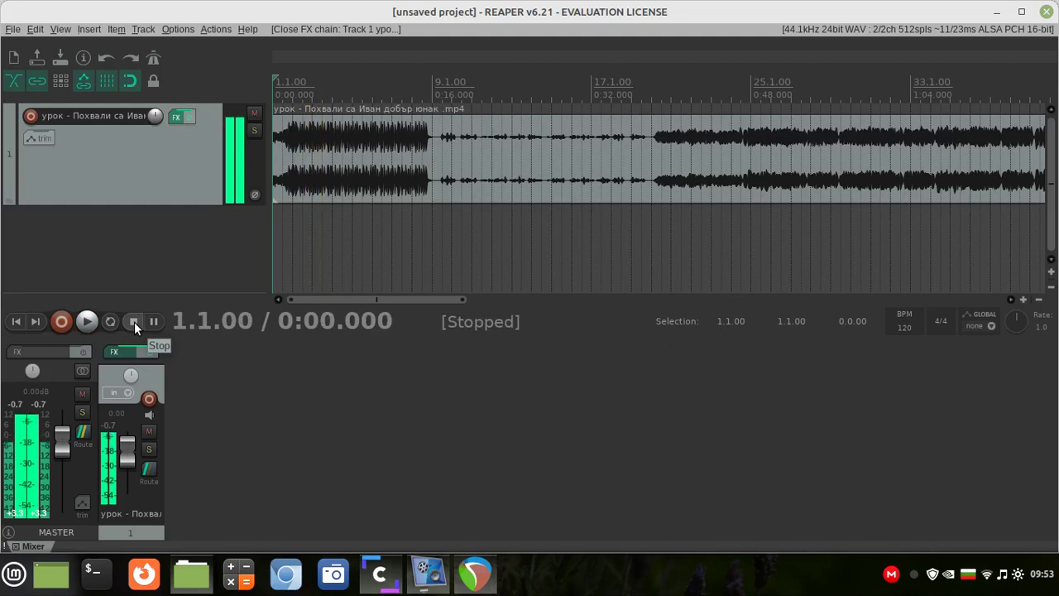
pyautogui.click(177, 120)
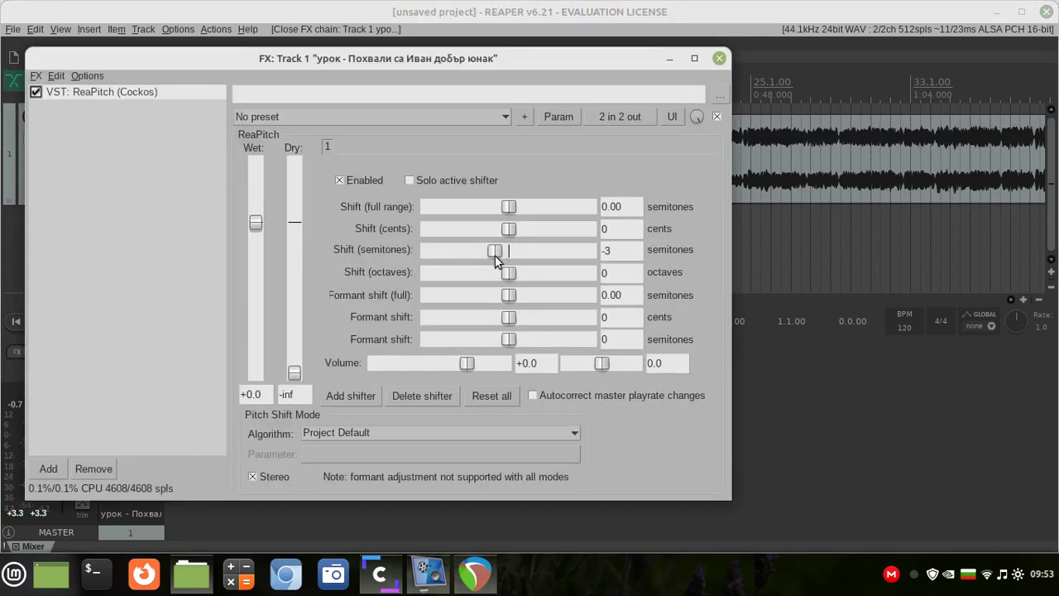
pyautogui.moveTo(493, 254); pyautogui.dragTo(508, 252)
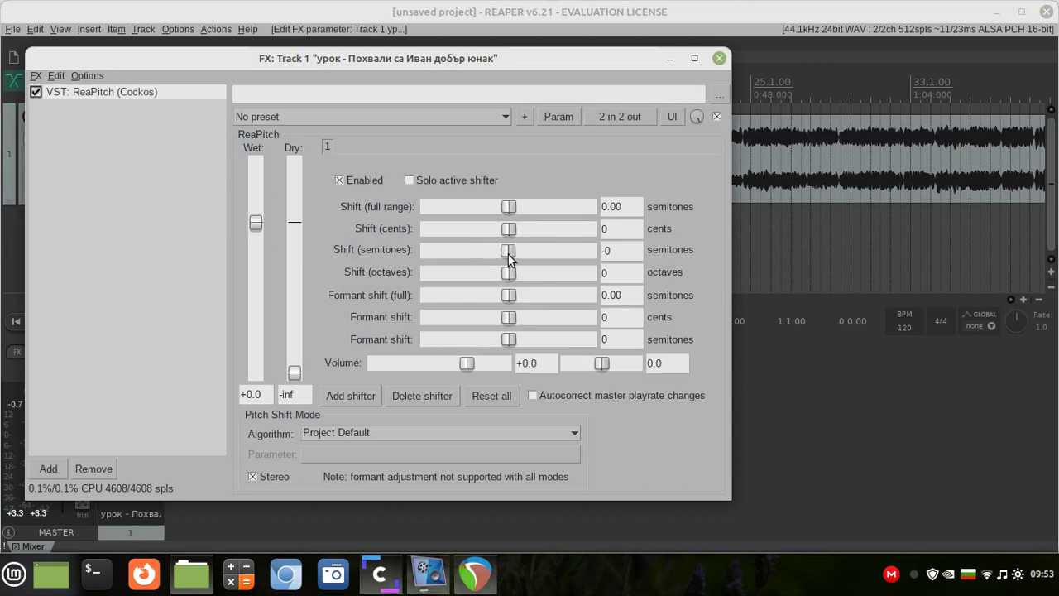
pyautogui.click(719, 58)
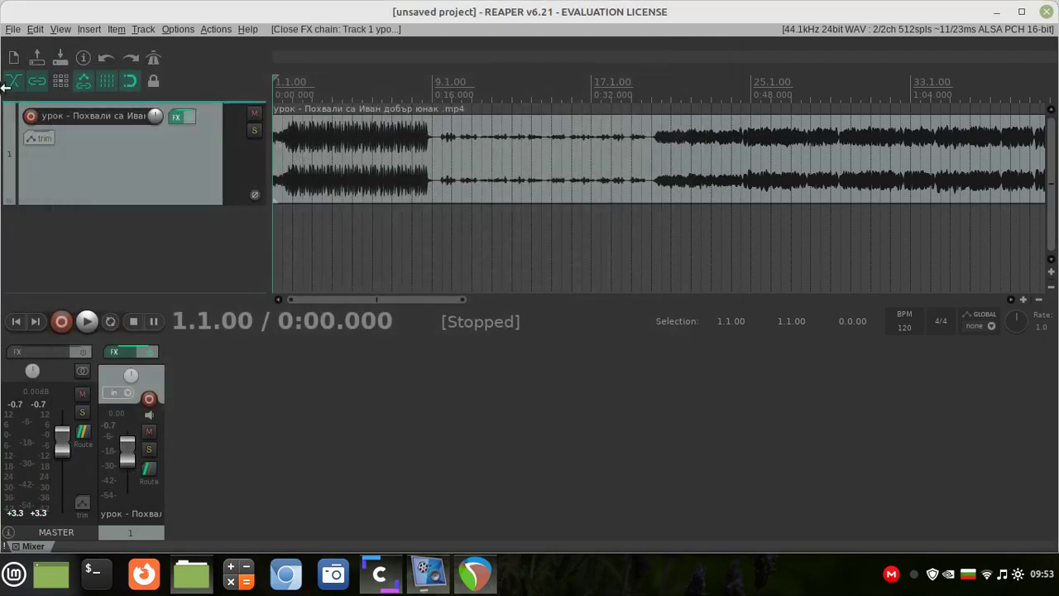
pyautogui.click(11, 29)
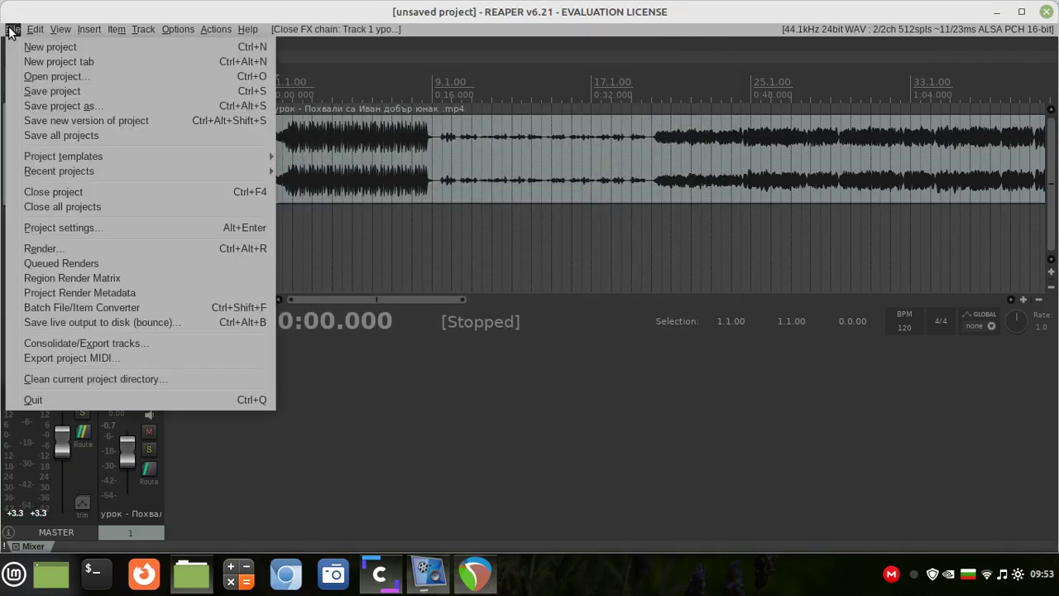
pyautogui.click(68, 247)
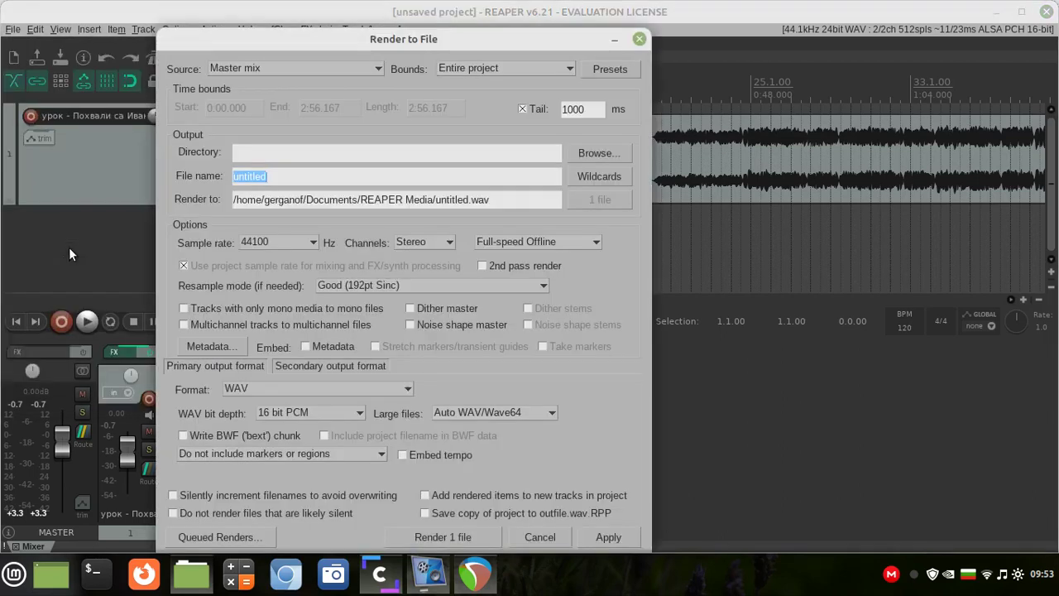
pyautogui.click(638, 40)
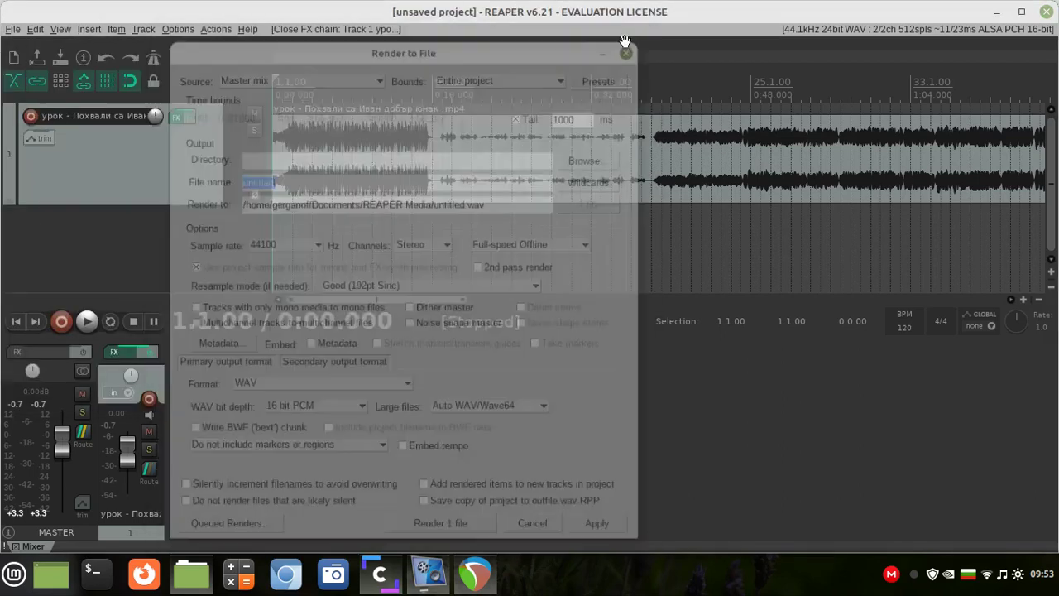
# Step: Open the project's render settings and set the output format to MP3 (encoder by LAME project), keeping the bitrate at 320 kbps
pyautogui.click(12, 31)
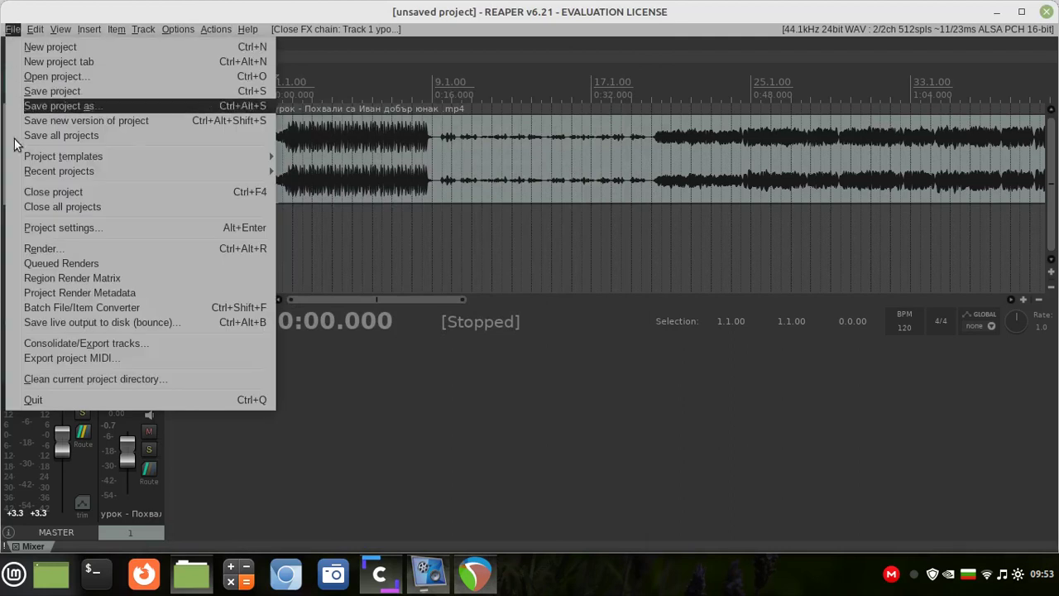
pyautogui.click(74, 249)
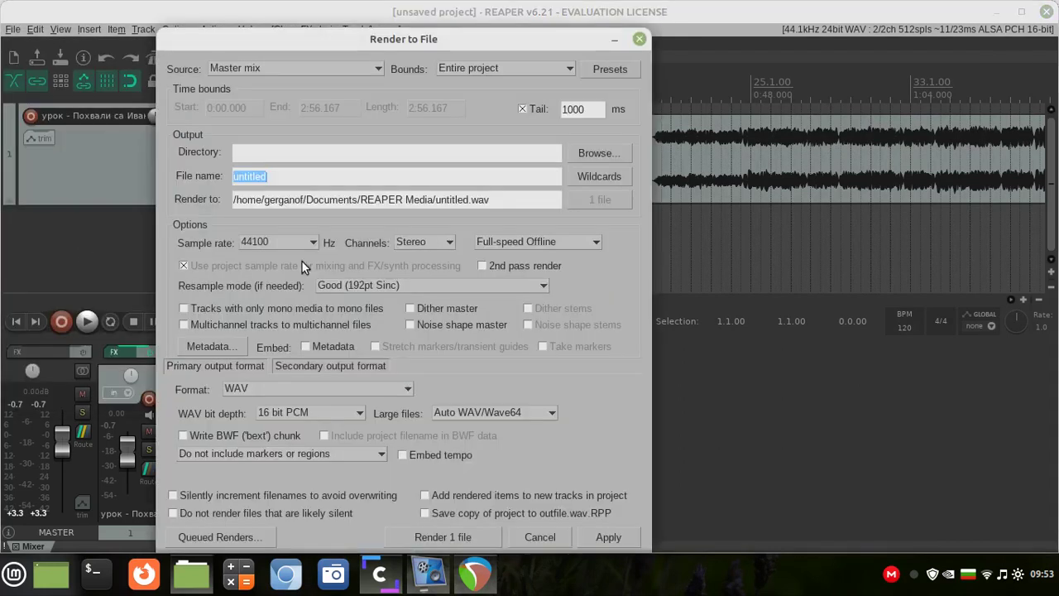
pyautogui.click(599, 154)
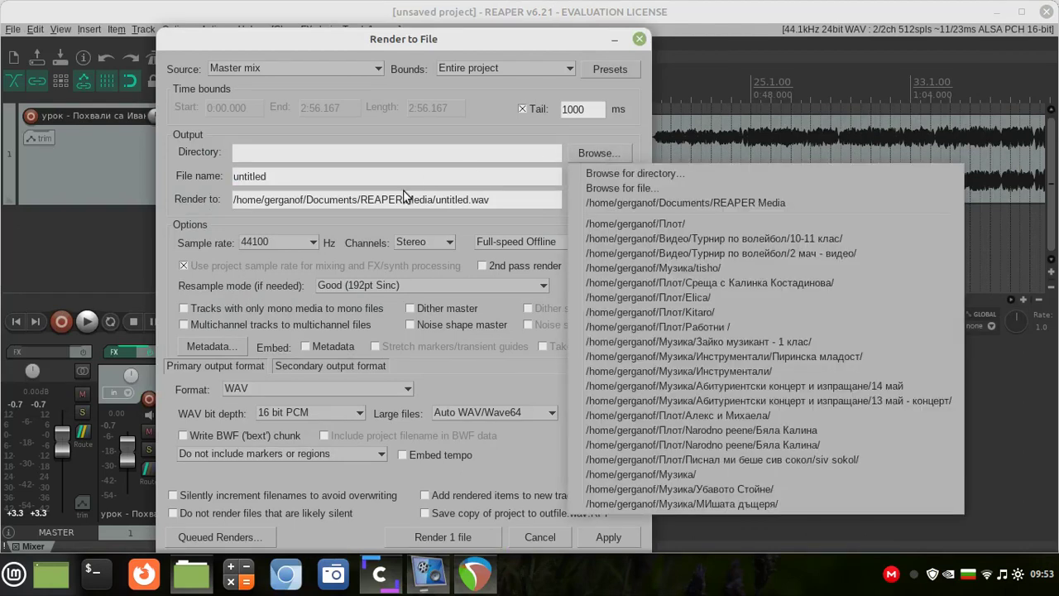
pyautogui.click(347, 176)
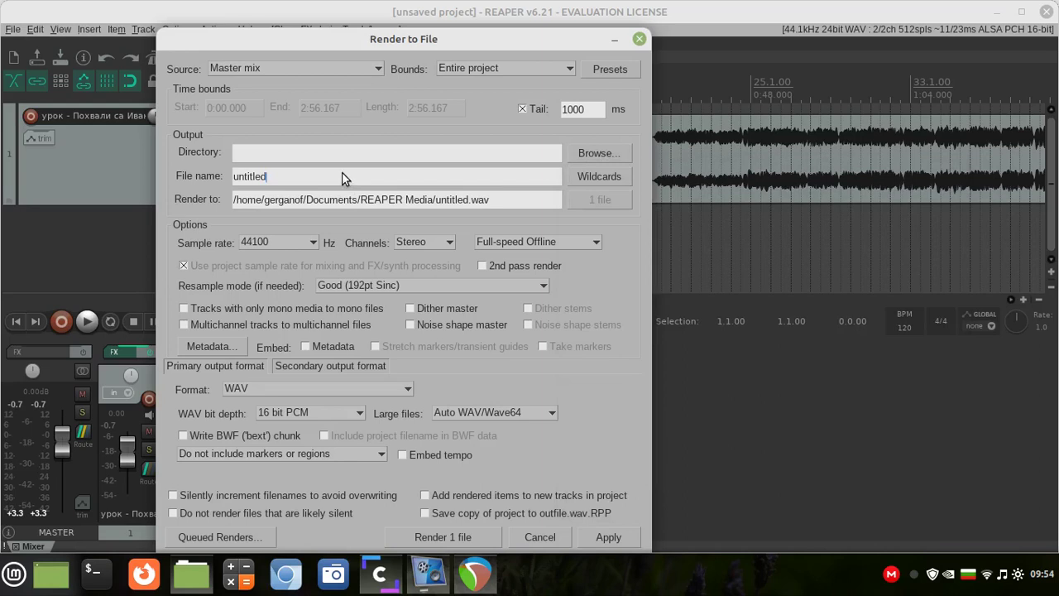
pyautogui.click(357, 388)
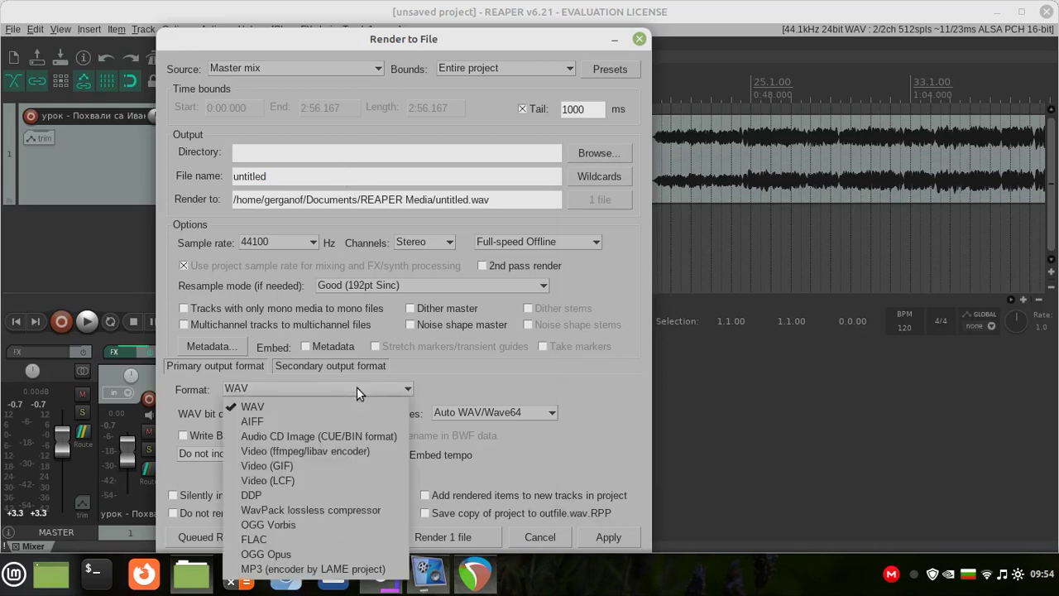
pyautogui.click(288, 554)
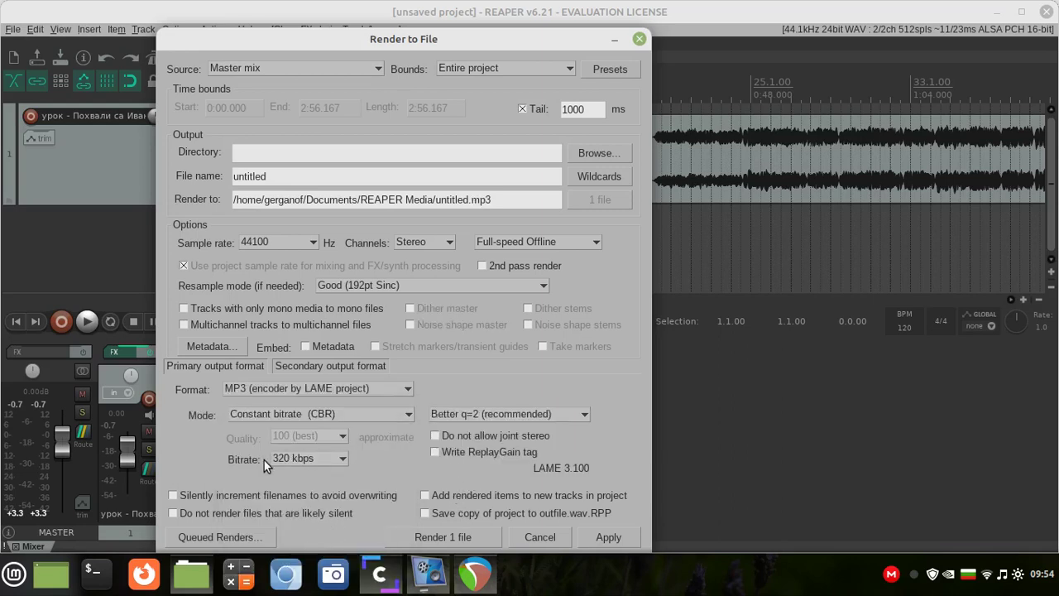
pyautogui.click(329, 459)
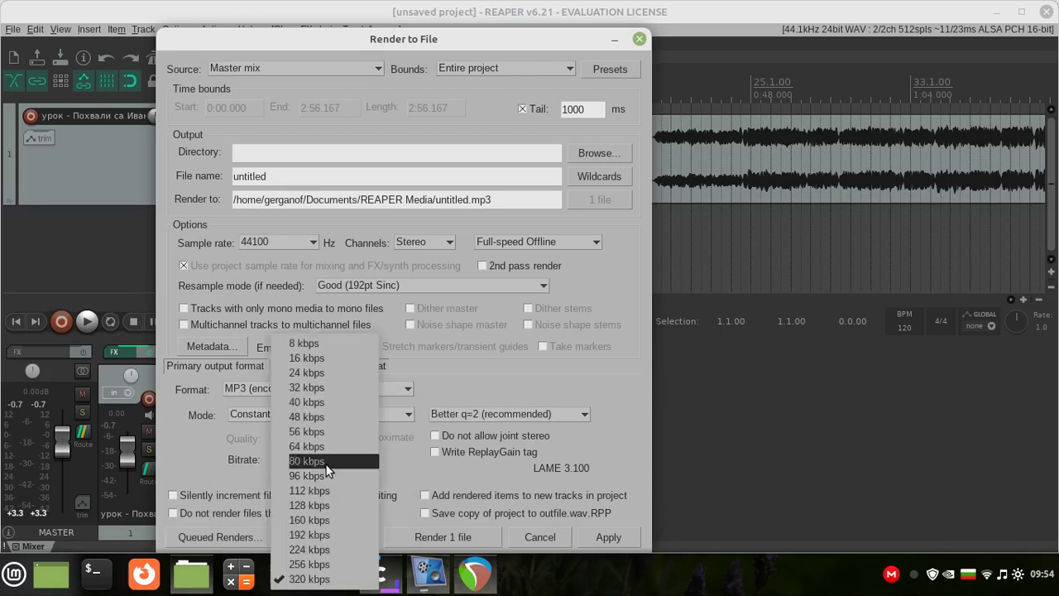
pyautogui.click(220, 435)
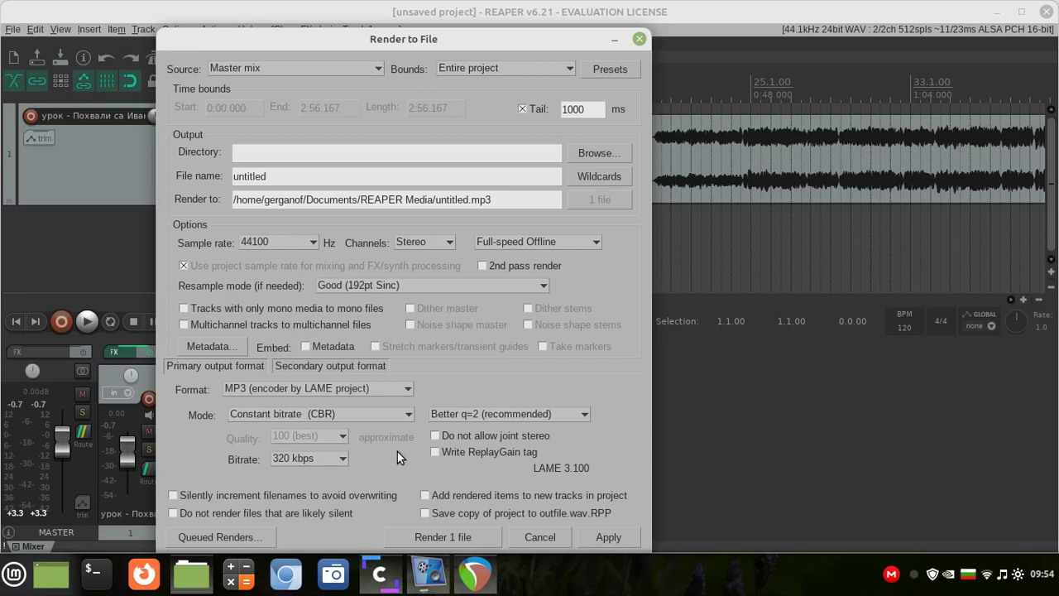
# Step: Browse for the render output directory and choose the home folder
pyautogui.click(597, 152)
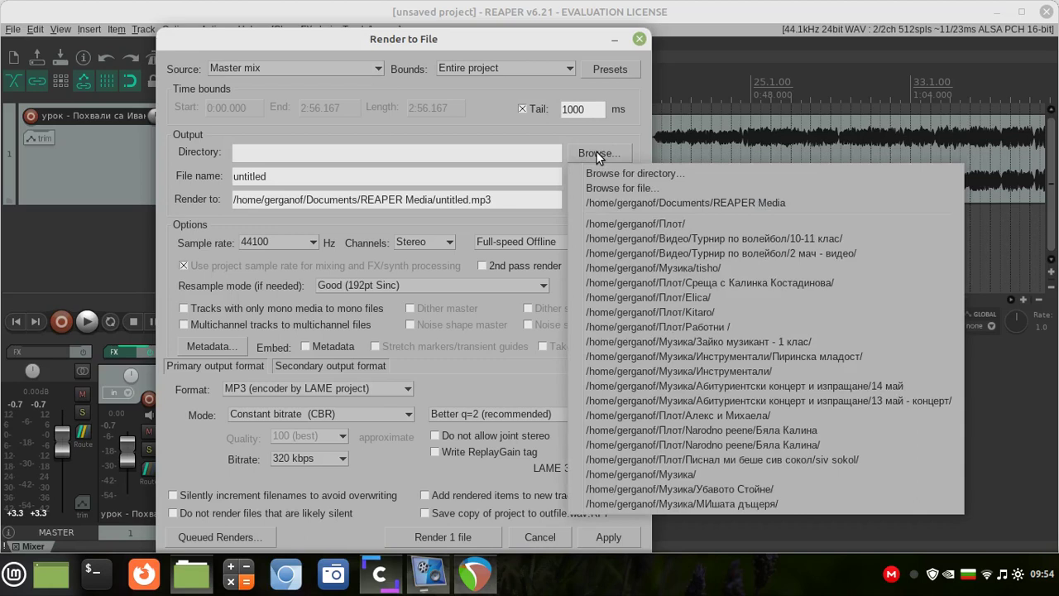
pyautogui.click(628, 172)
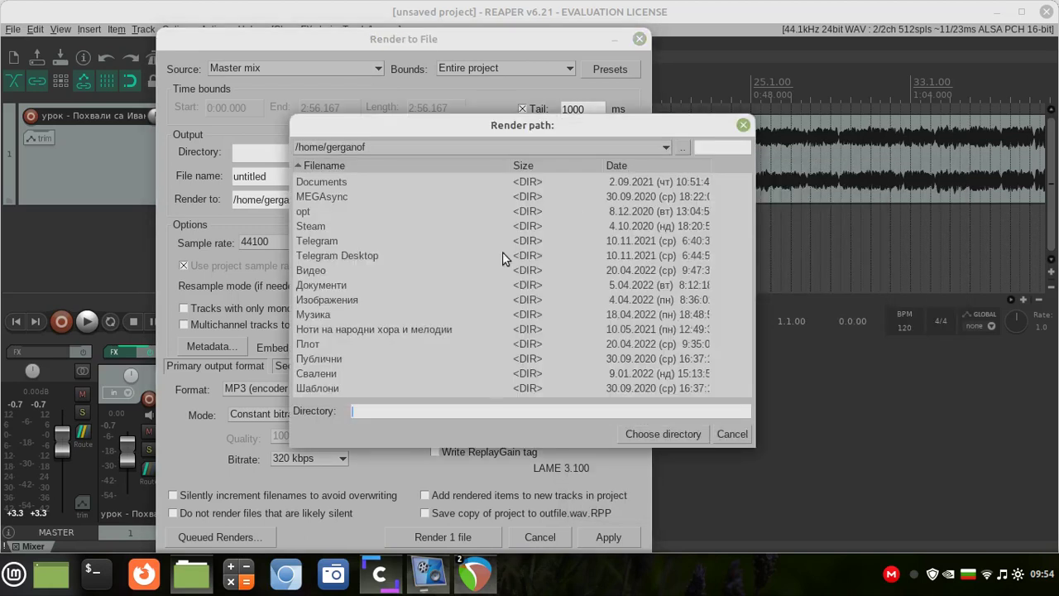
pyautogui.click(670, 434)
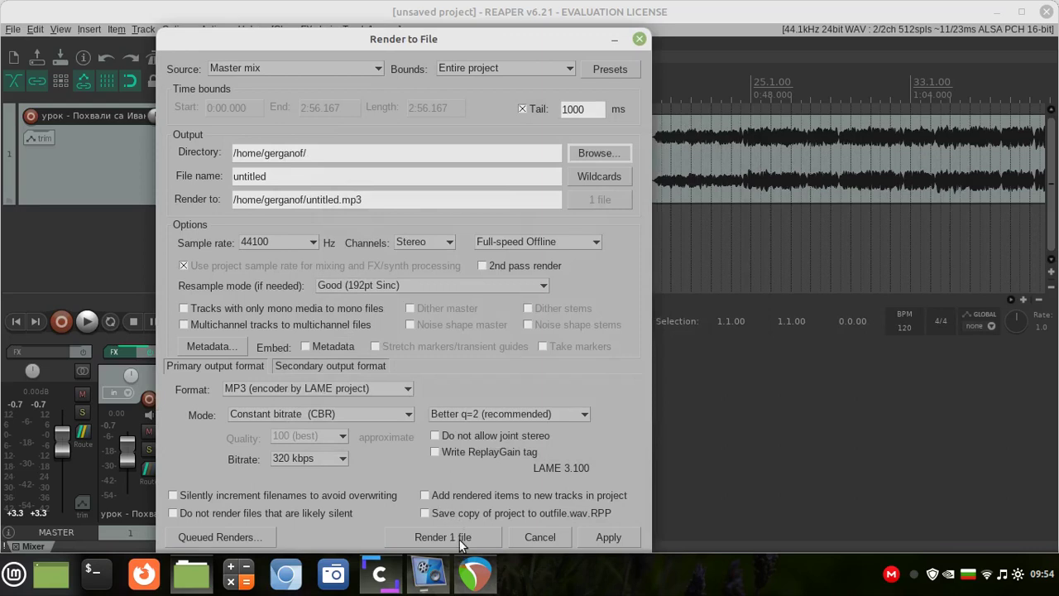
# Step: Start rendering the project to untitled.mp3, cancel the render partway, and close the render settings
pyautogui.click(437, 537)
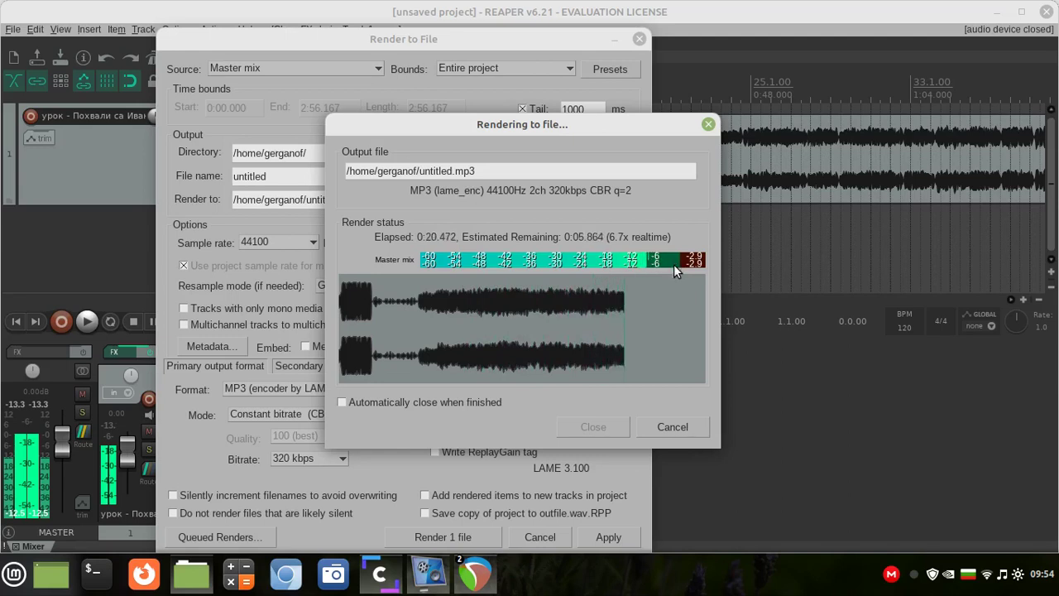
pyautogui.click(670, 427)
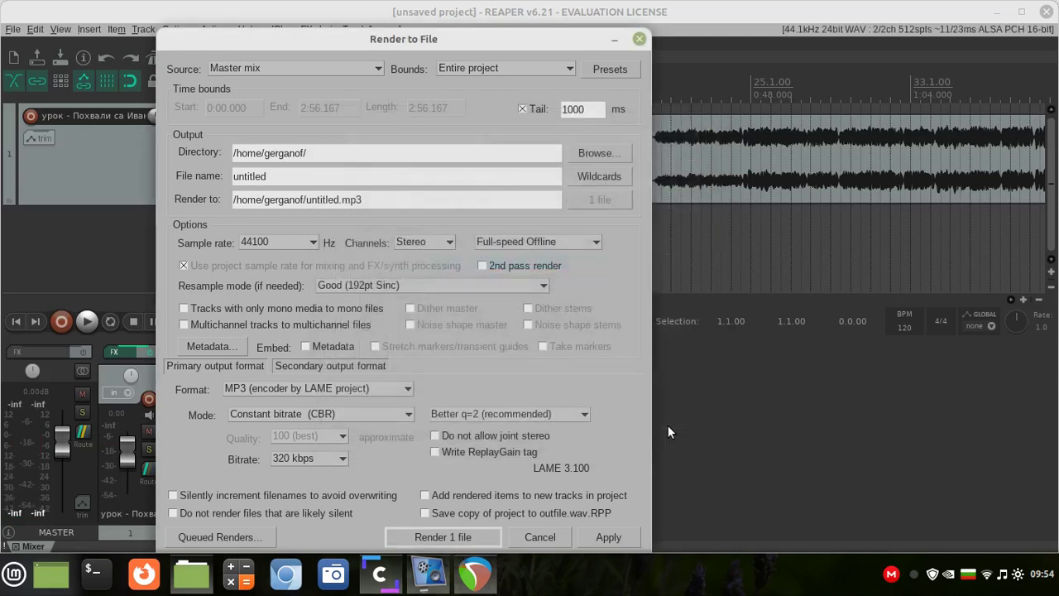
pyautogui.click(639, 39)
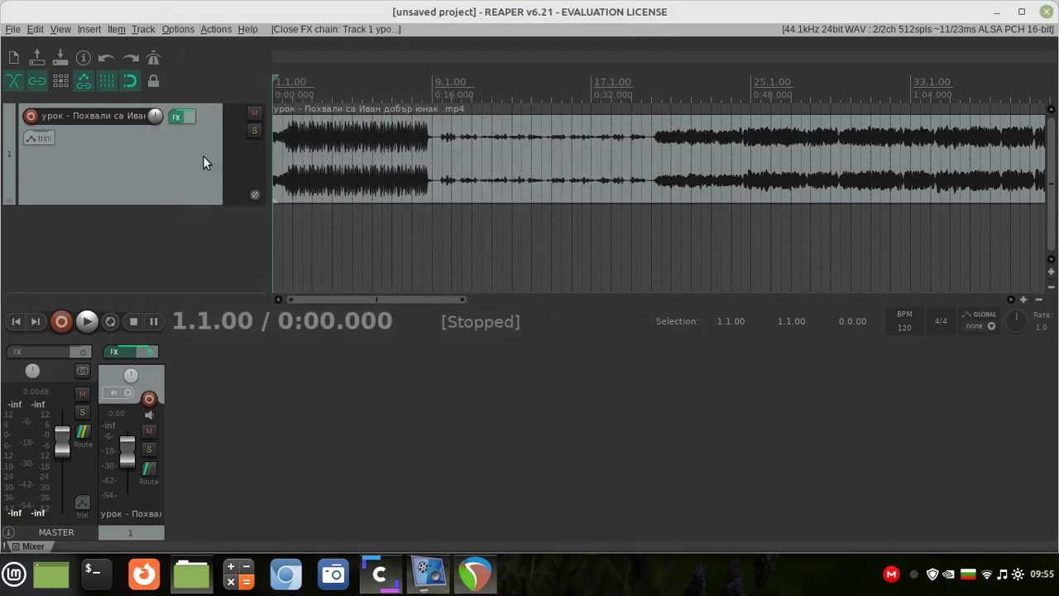
# Step: Mute track 1 and reopen the project's render settings
pyautogui.click(255, 112)
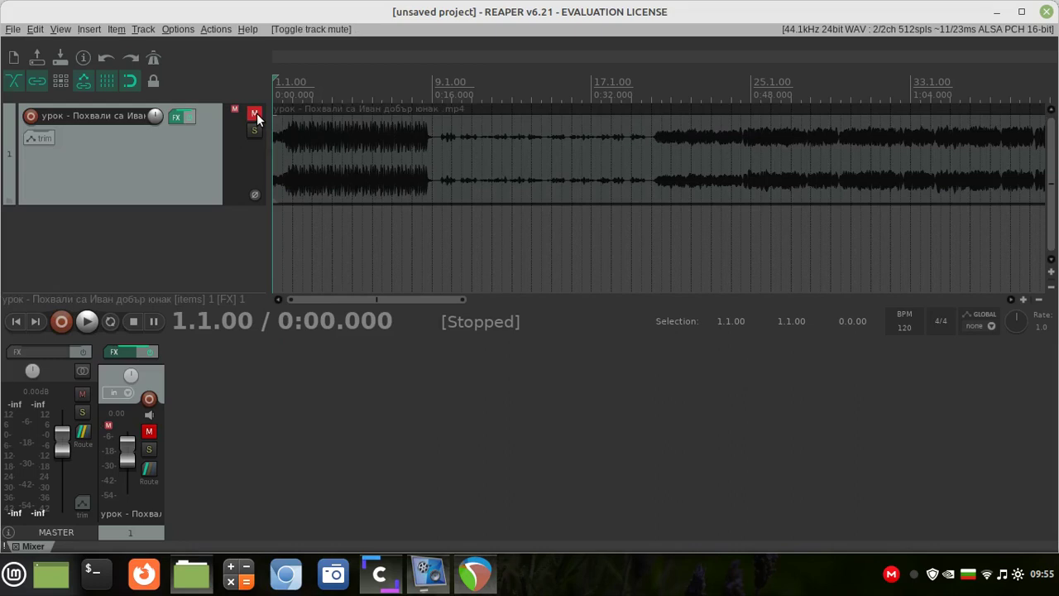
pyautogui.click(13, 29)
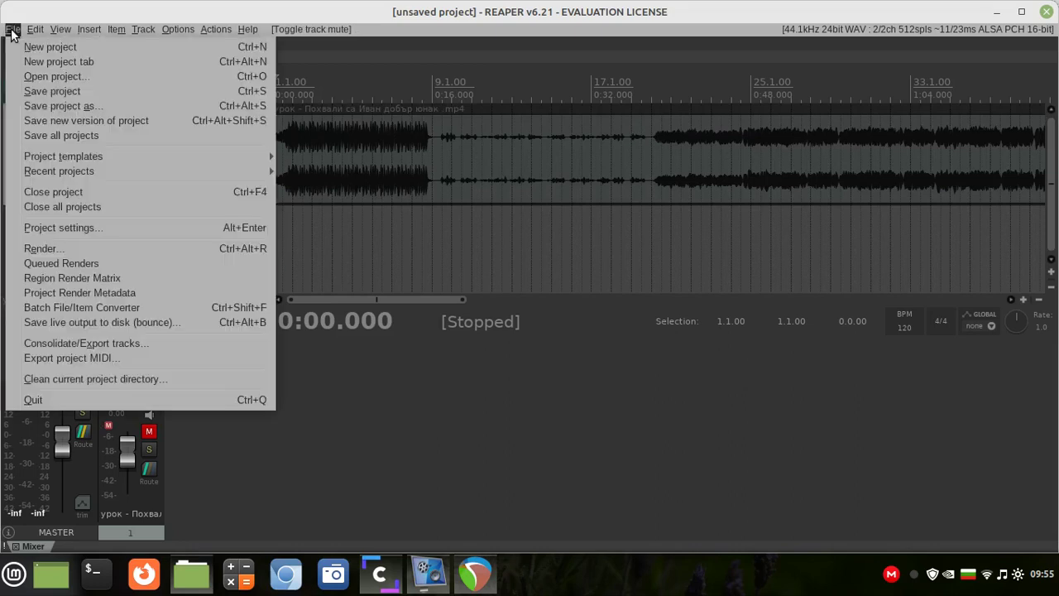
pyautogui.click(42, 246)
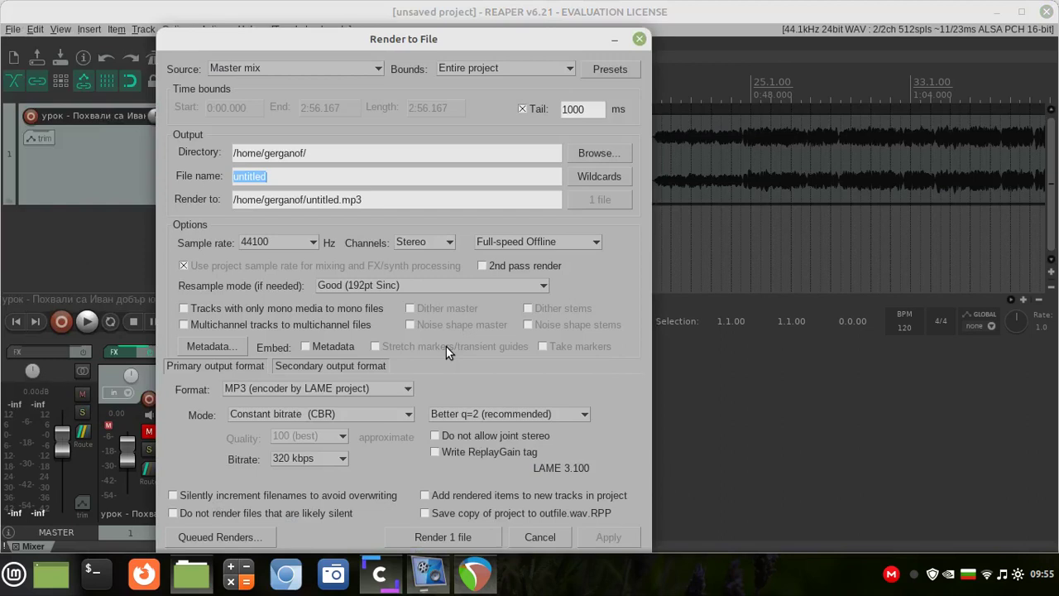